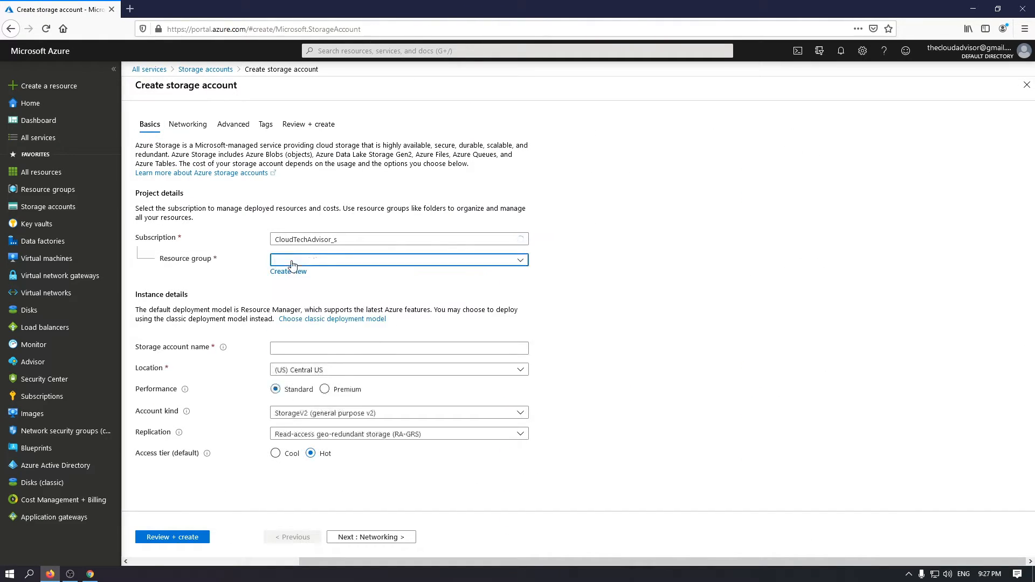
# - Create a storage account named cloudtechsa in resource group cloudtech with its location set to East US
pyautogui.click(298, 348)
pyautogui.write('cloudtechsa')
pyautogui.click(345, 370)
pyautogui.click(302, 109)
pyautogui.click(172, 537)
pyautogui.click(163, 539)
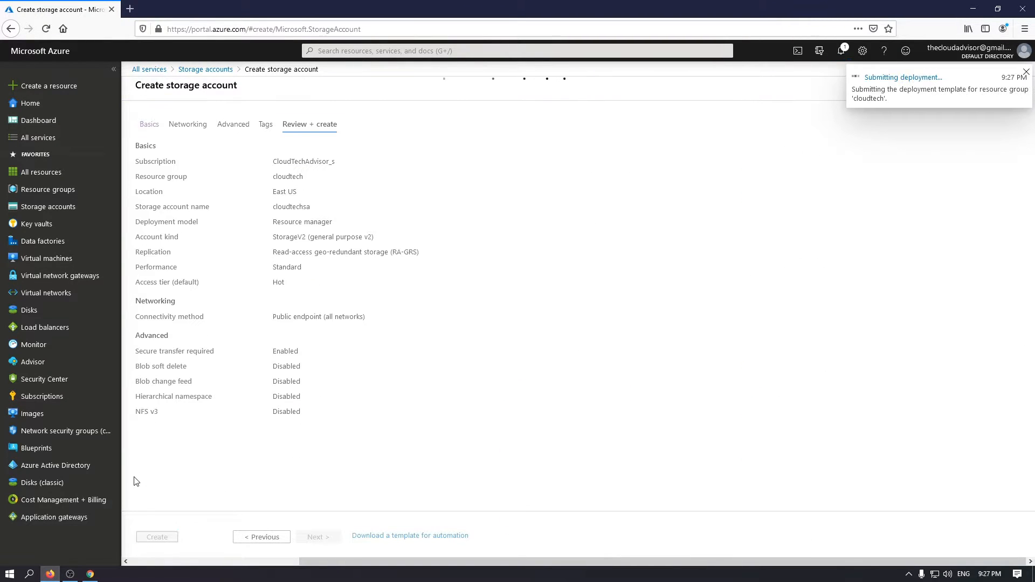
# - Create a key vault named kv-cloudtech in the cloudtech resource group, keeping the default settings
pyautogui.click(149, 69)
pyautogui.moveTo(280, 80); pyautogui.dragTo(204, 82)
pyautogui.write('k')
pyautogui.click(536, 109)
pyautogui.click(571, 363)
pyautogui.click(291, 310)
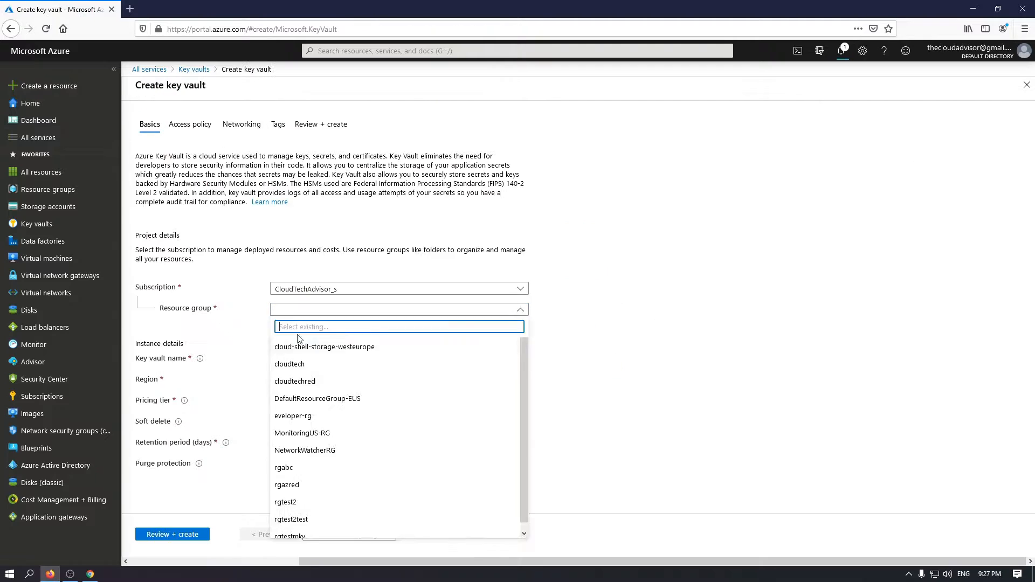
pyautogui.click(289, 364)
pyautogui.click(324, 359)
pyautogui.write('kv-cloudtech')
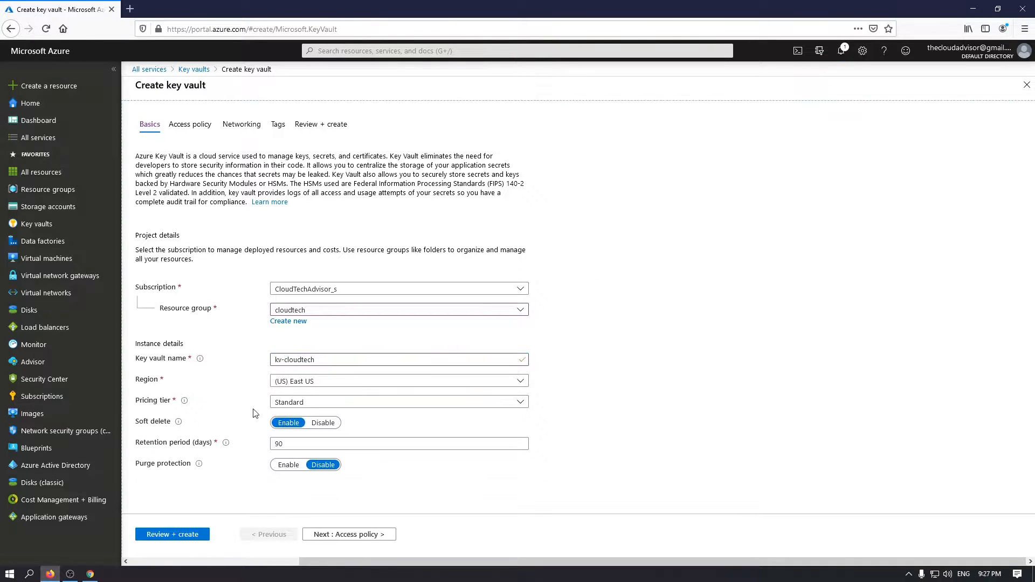
pyautogui.click(173, 535)
pyautogui.click(162, 531)
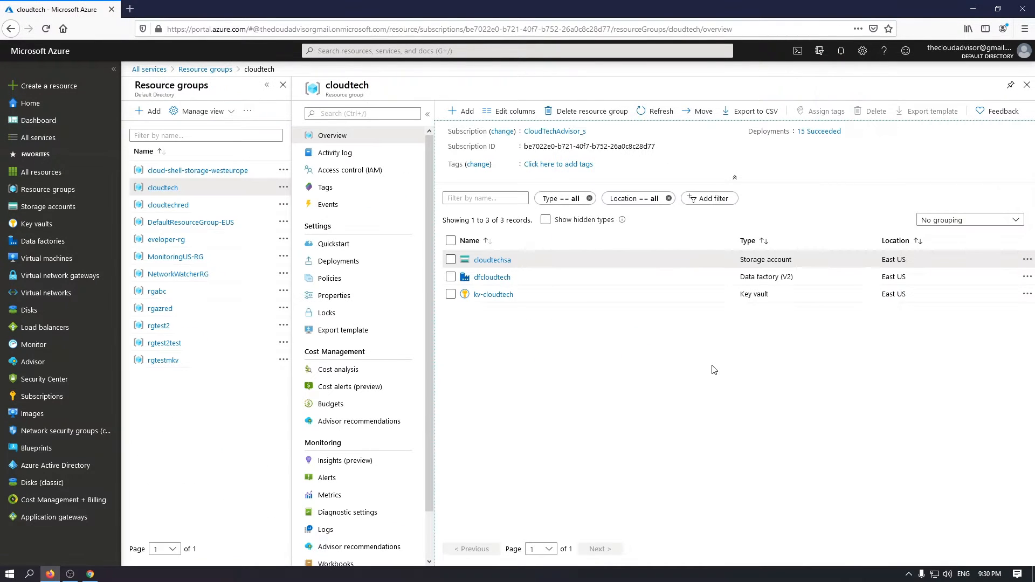
# - Open the kv-cloudtech key vault and review its overview, keys, secrets, certificates and access policies
pyautogui.click(494, 295)
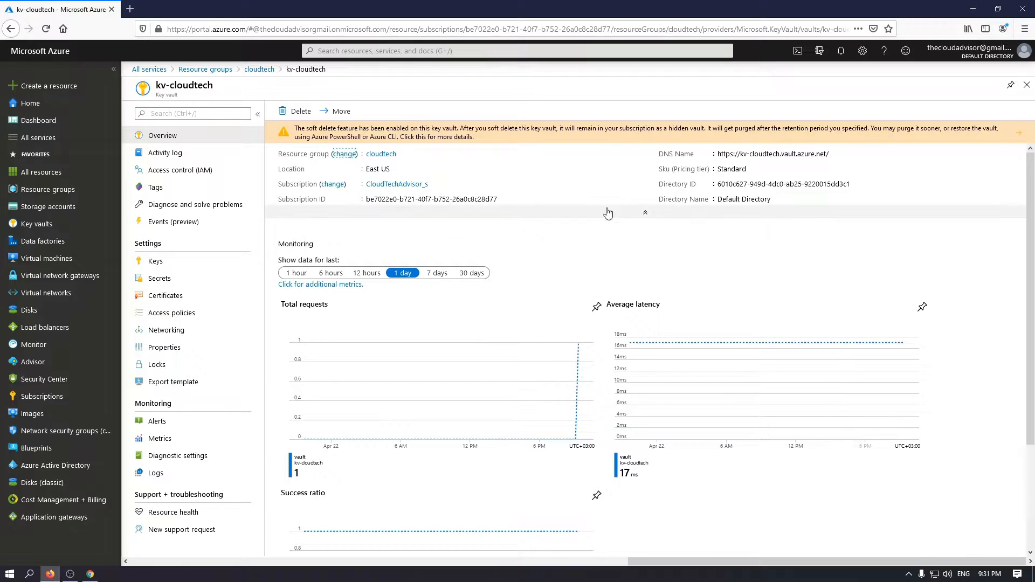
pyautogui.moveTo(664, 154); pyautogui.dragTo(640, 203)
pyautogui.click(525, 265)
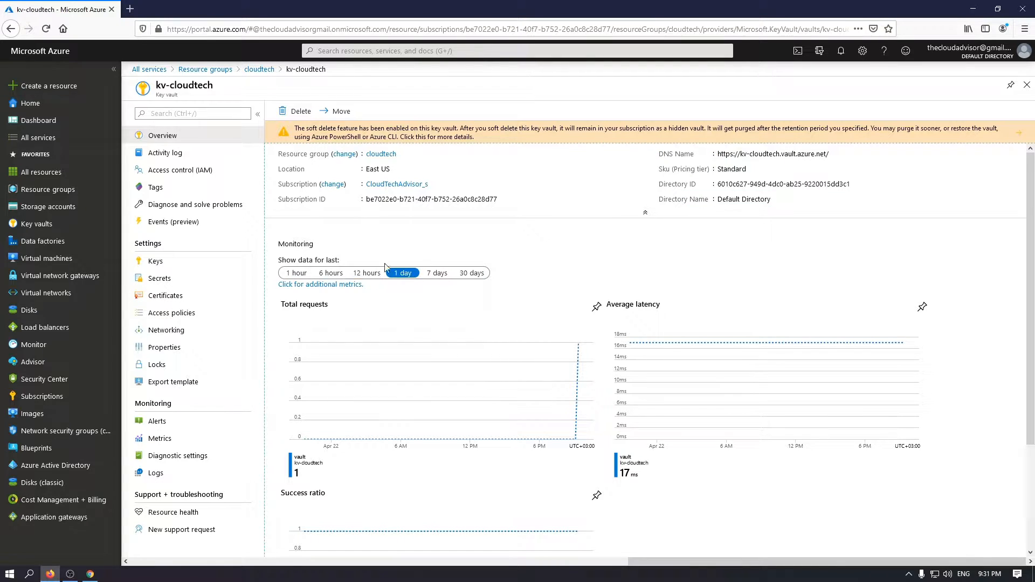
pyautogui.click(192, 262)
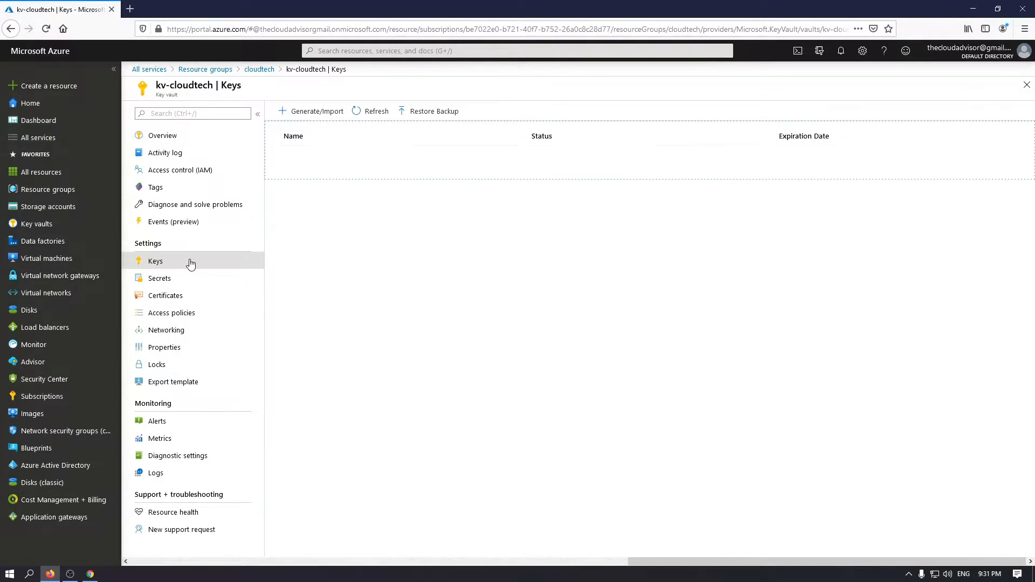
pyautogui.click(188, 279)
pyautogui.click(186, 295)
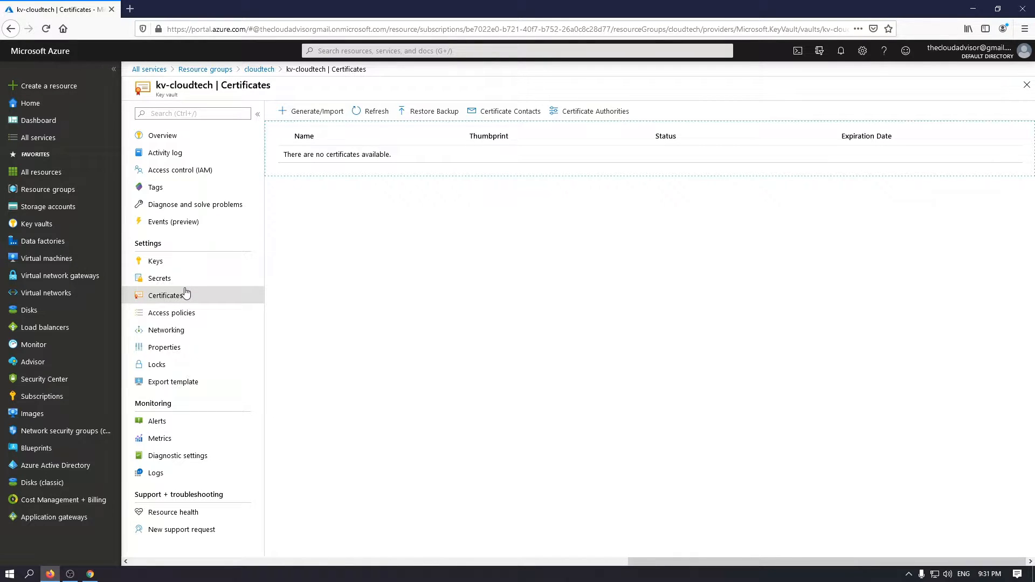
pyautogui.click(183, 313)
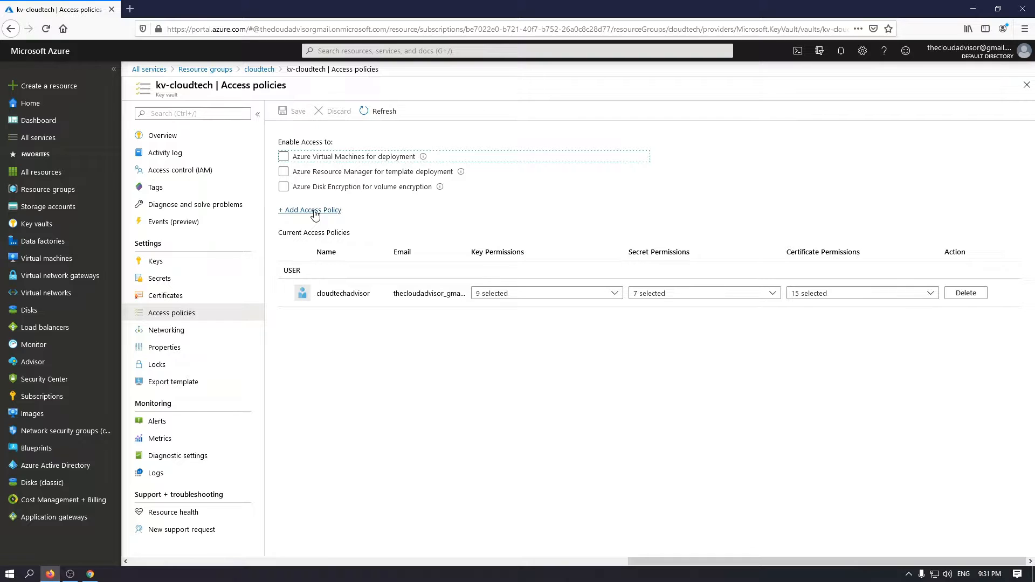
# - Open the authoring workspace of the dfcloudtech data factory from the cloudtech resource group and display its connections
pyautogui.click(260, 69)
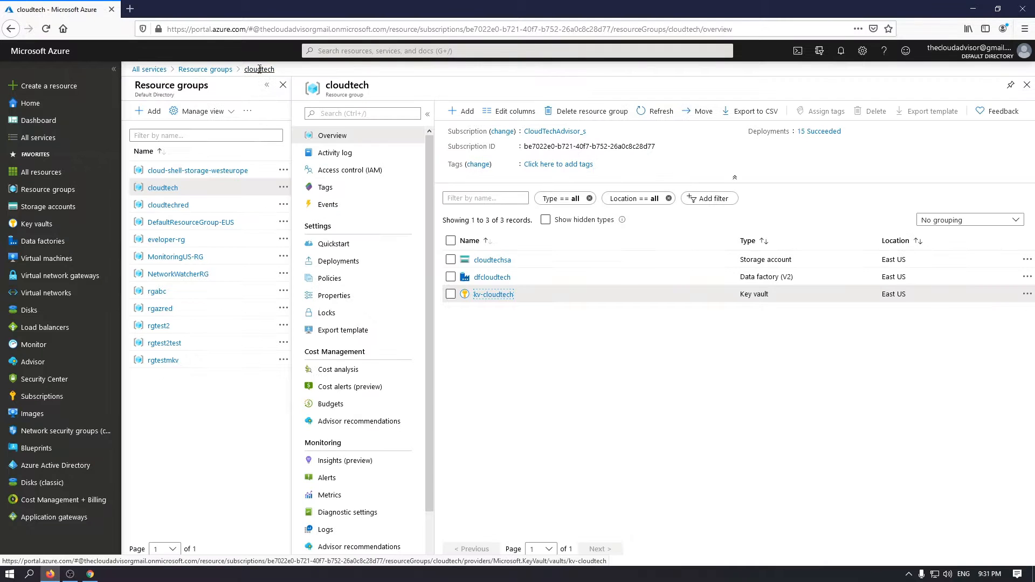
pyautogui.click(484, 278)
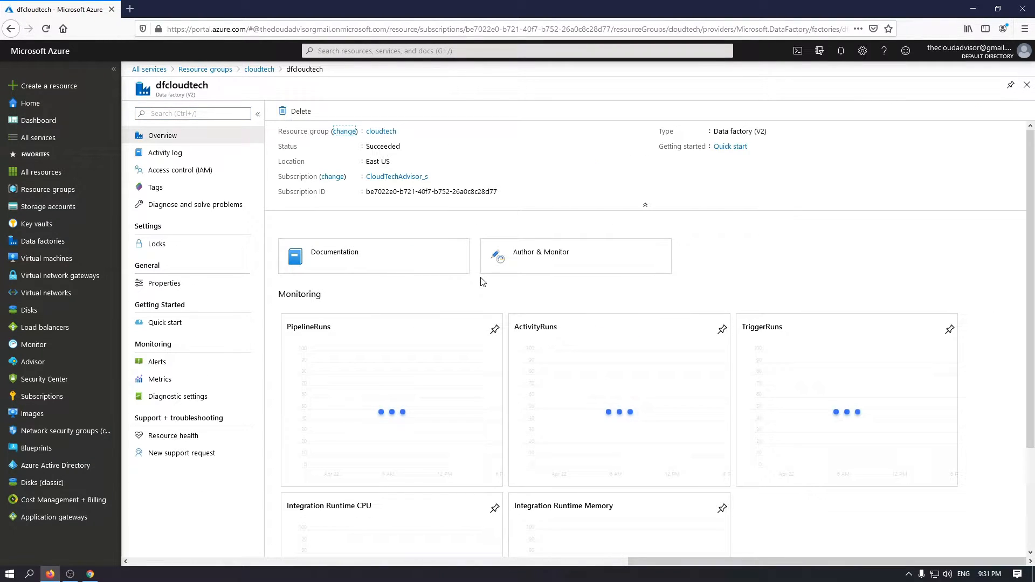
pyautogui.click(552, 249)
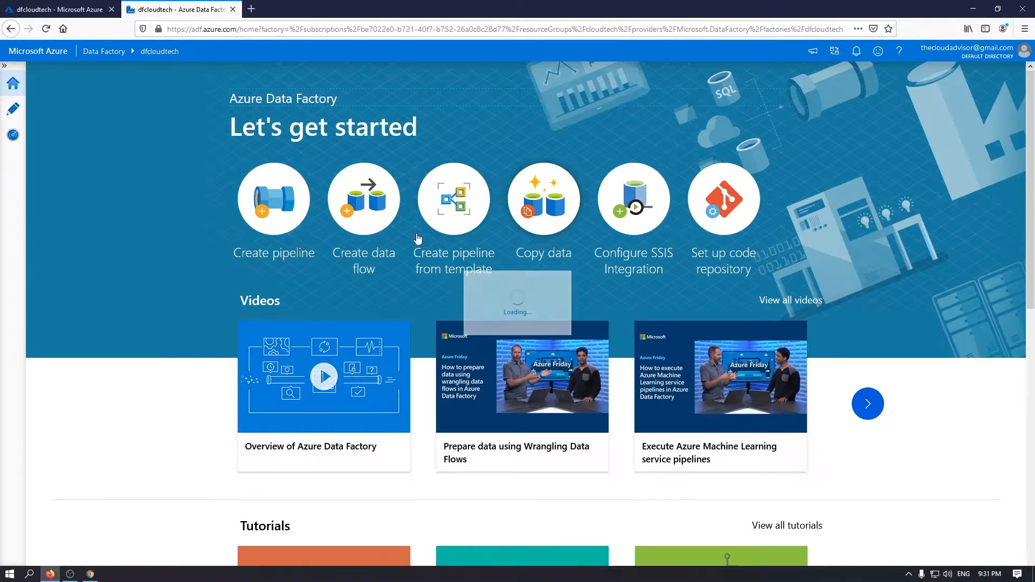
pyautogui.click(17, 115)
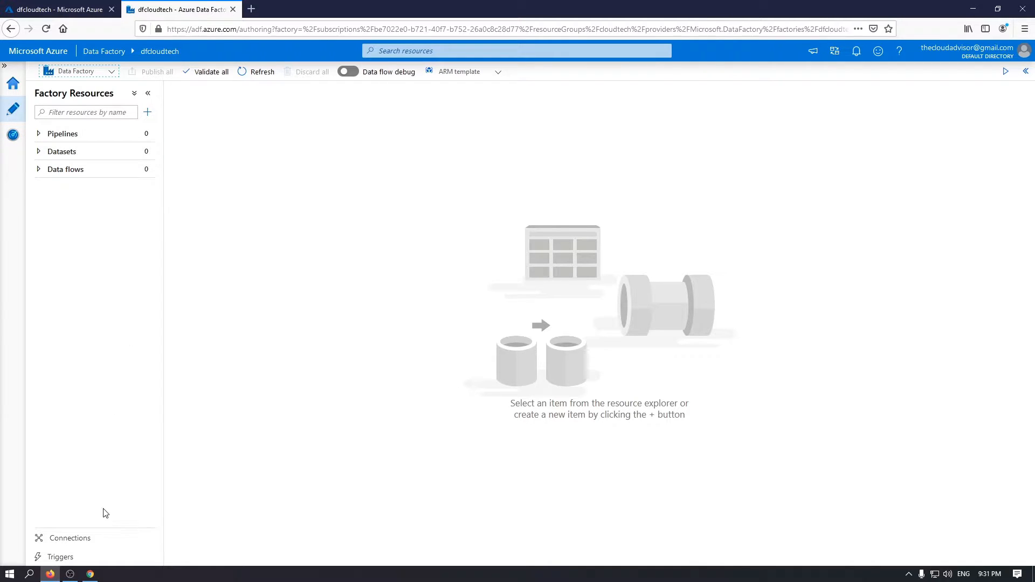
pyautogui.click(100, 540)
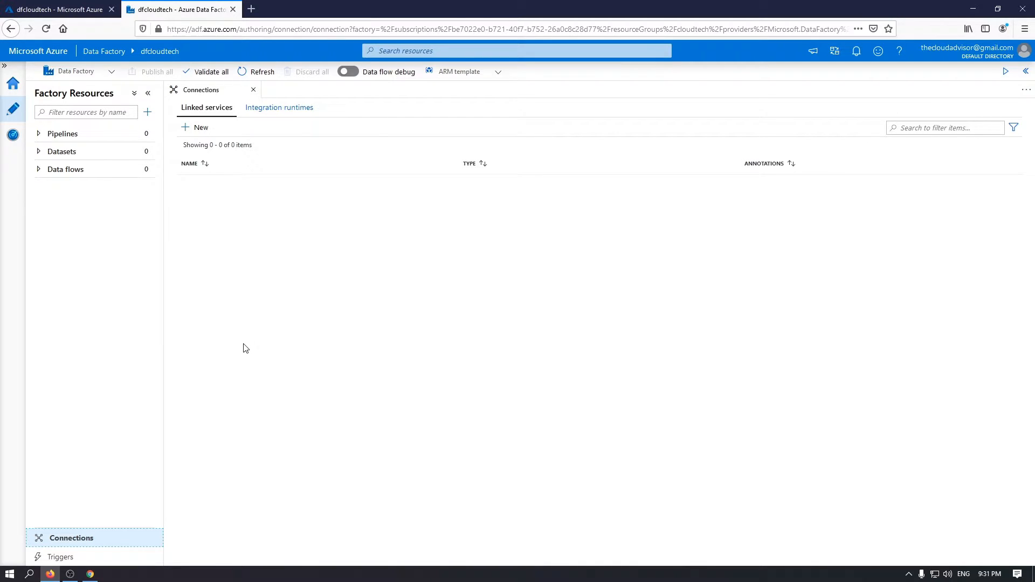
# - Create an Azure Key Vault linked service for kv-cloudtech in the CloudTechAdvisor_s subscription, testing the connection first
pyautogui.click(199, 129)
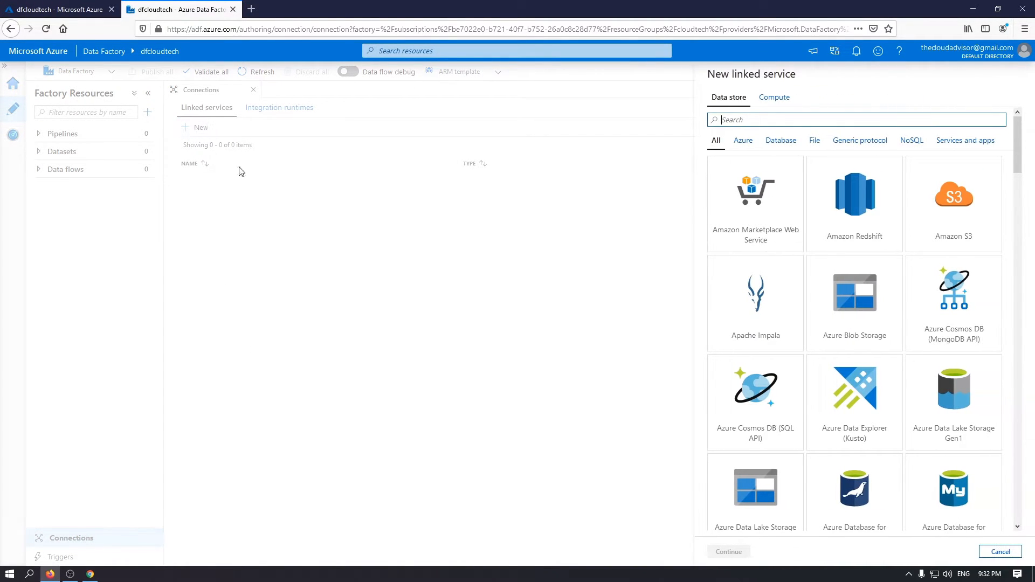
pyautogui.scroll(-5, 938, 431)
pyautogui.click(943, 367)
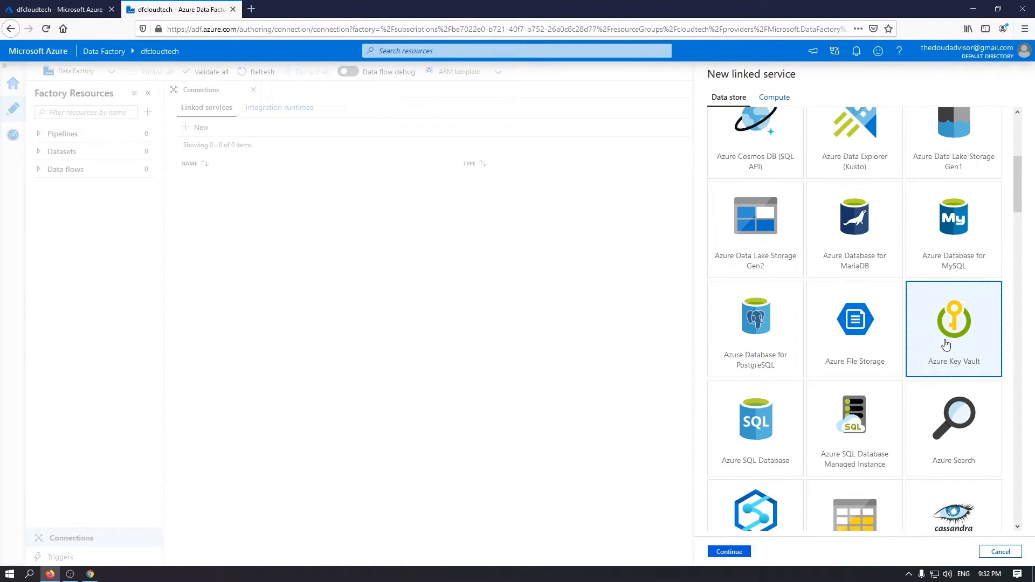
pyautogui.click(728, 552)
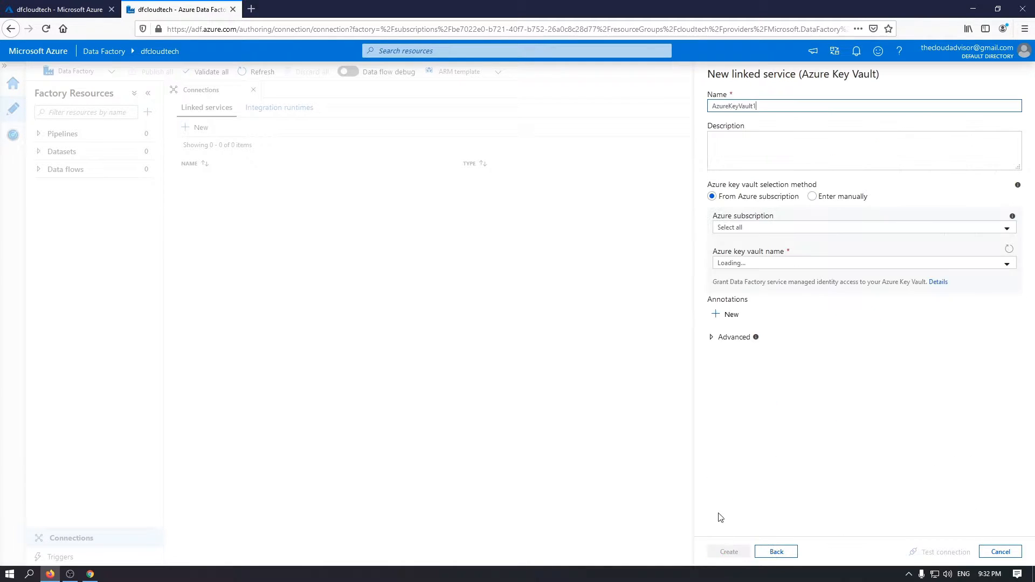
pyautogui.click(733, 229)
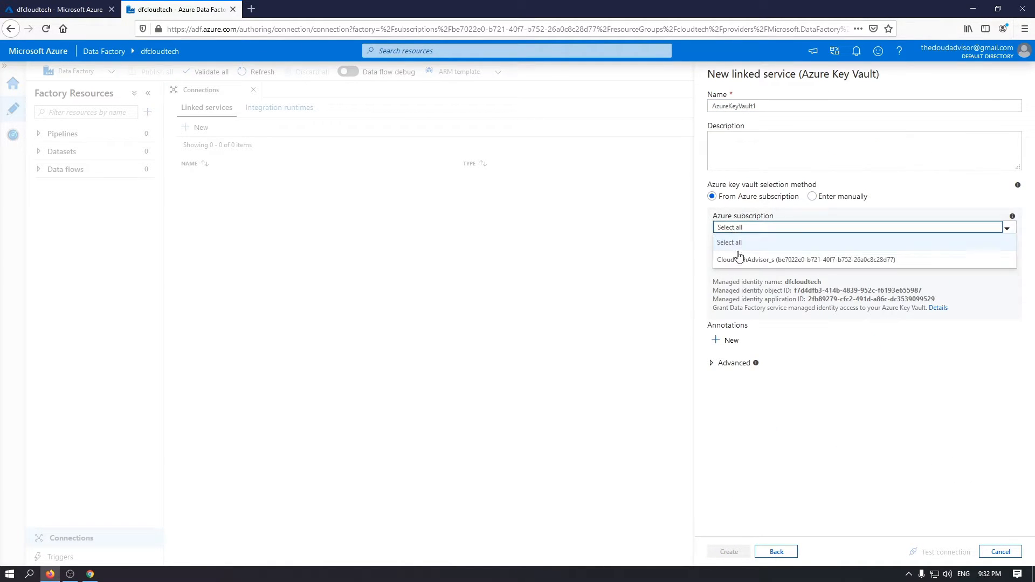
pyautogui.click(722, 260)
pyautogui.click(742, 264)
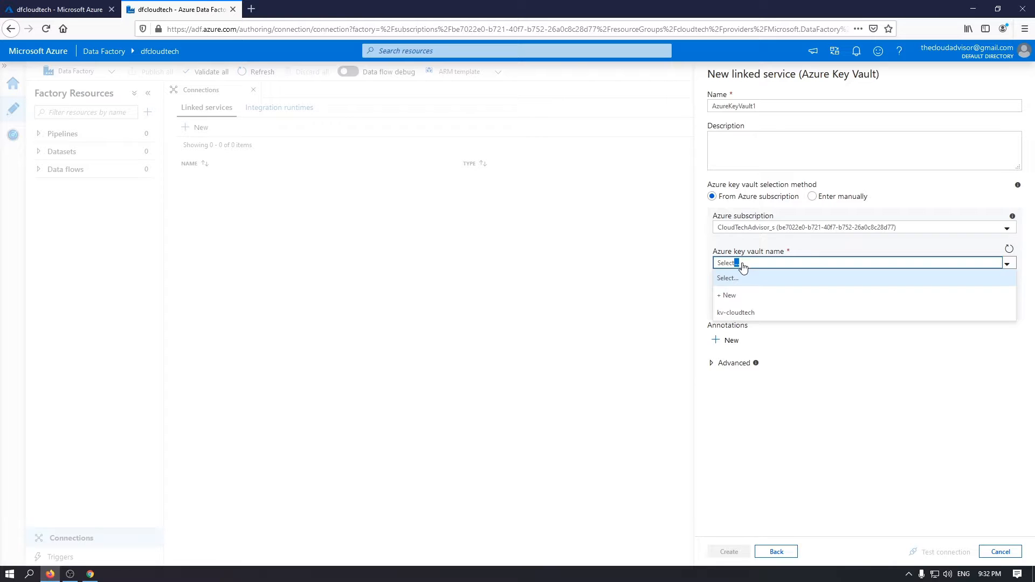
pyautogui.click(747, 312)
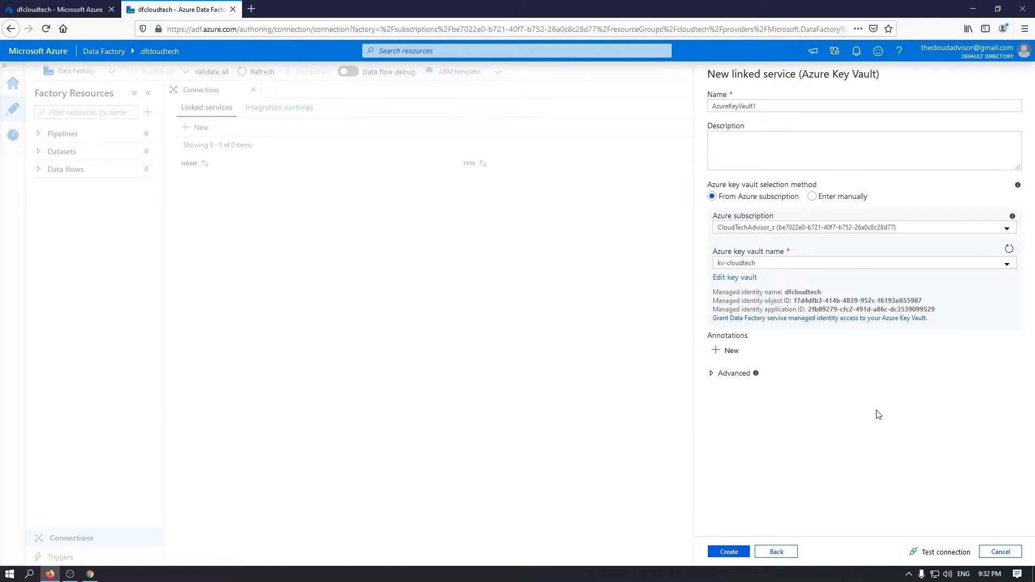
pyautogui.click(947, 558)
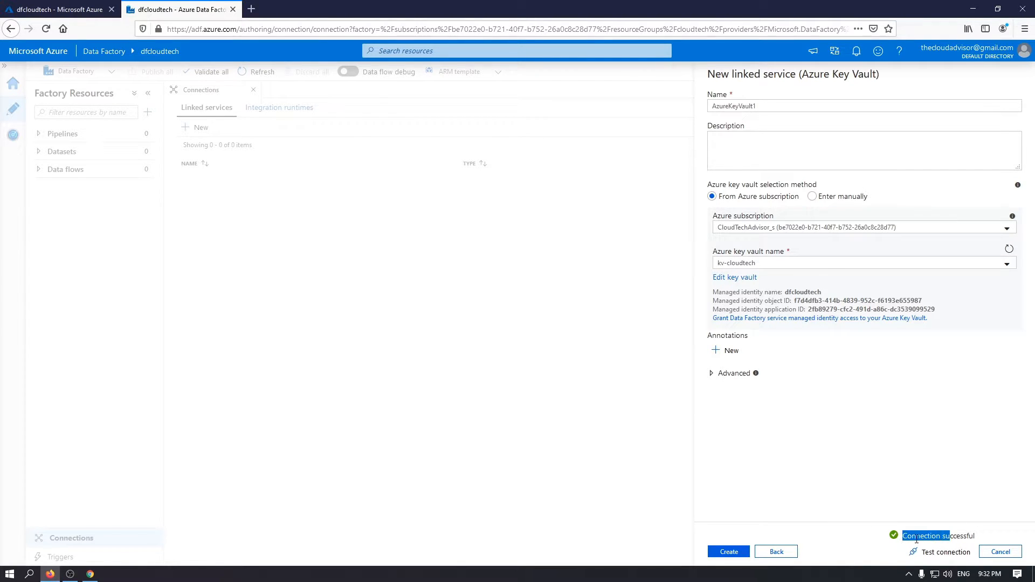
pyautogui.click(729, 552)
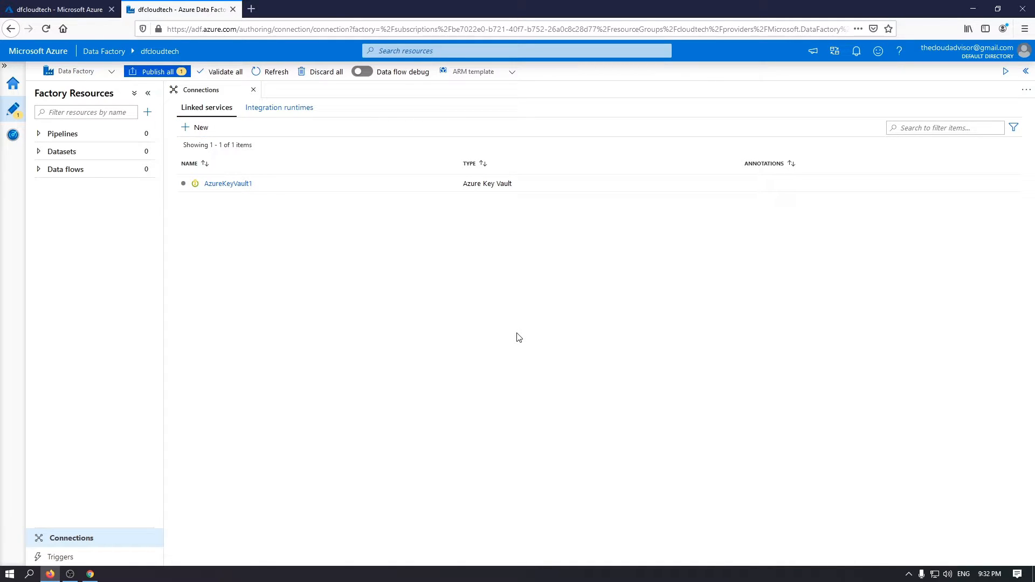
# - Create an Azure Blob Storage linked service for cloudtechsa in the CloudTechAdvisor_s subscription using its account key, testing the connection first
pyautogui.click(191, 127)
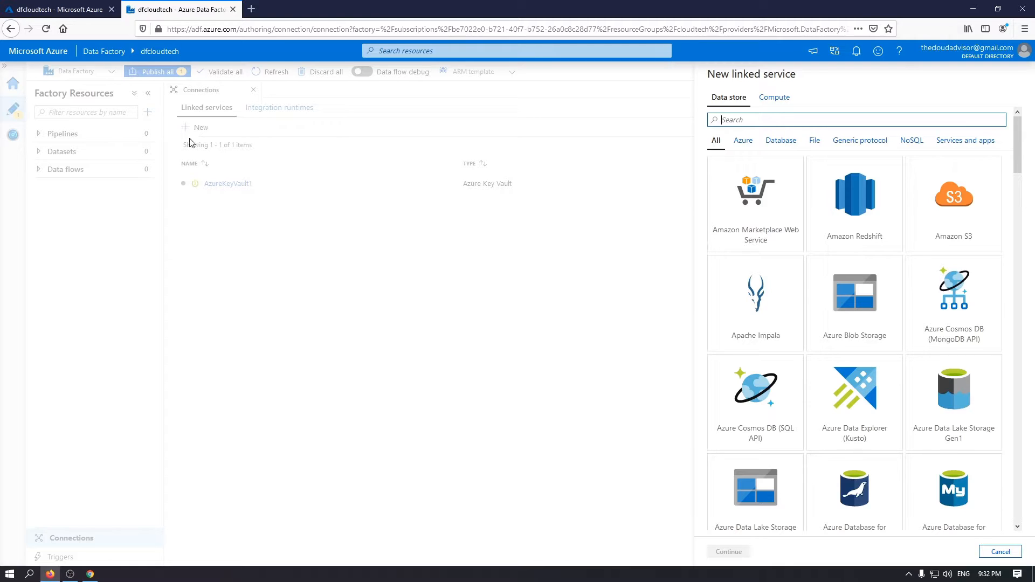
pyautogui.click(861, 338)
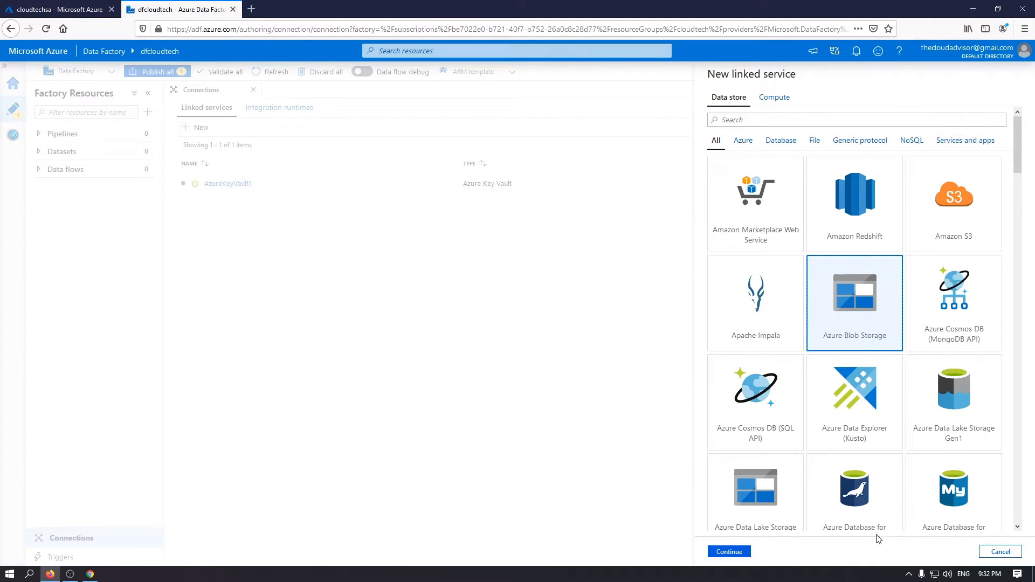
pyautogui.click(731, 551)
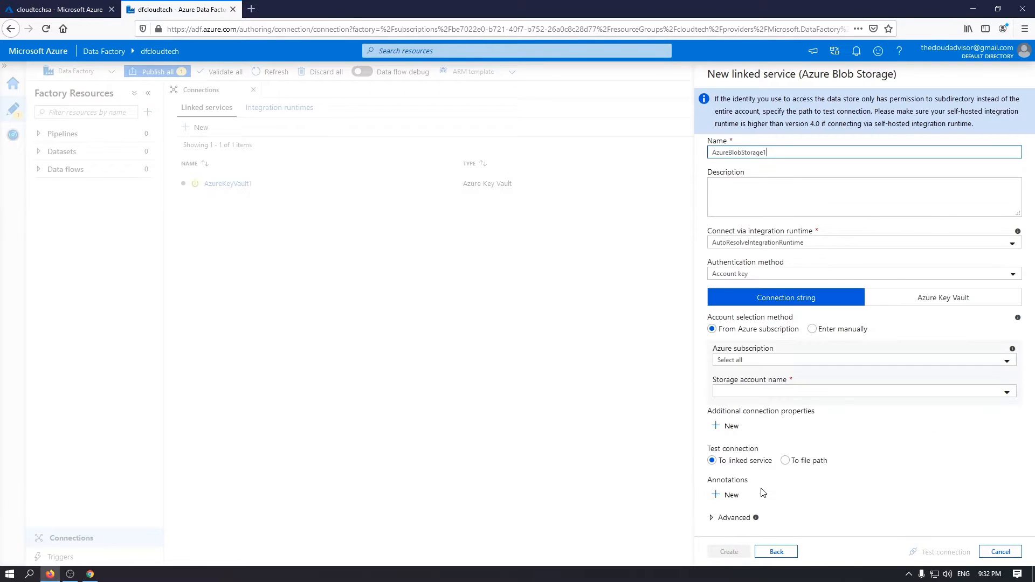
pyautogui.click(763, 360)
pyautogui.click(762, 393)
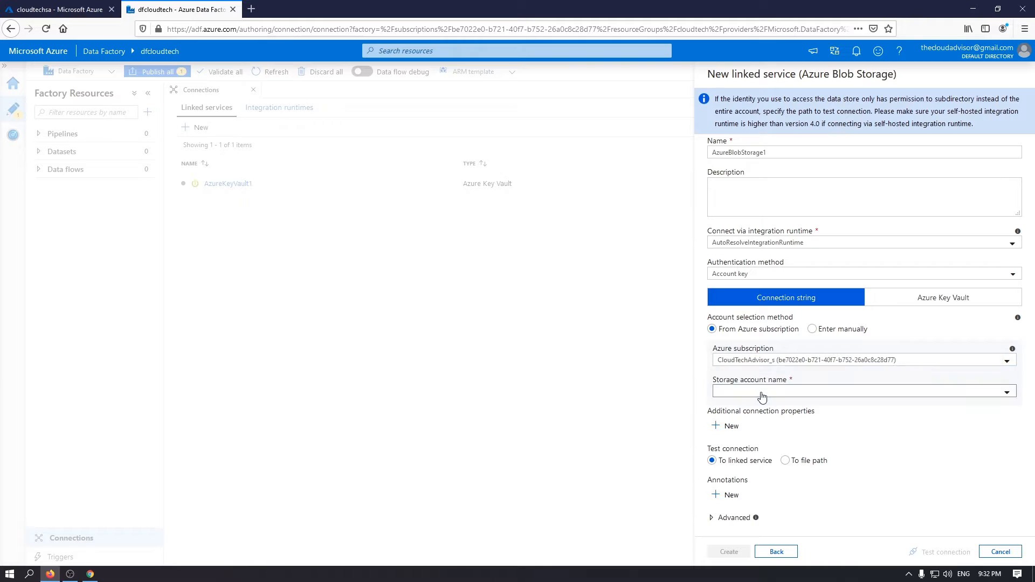
pyautogui.click(763, 395)
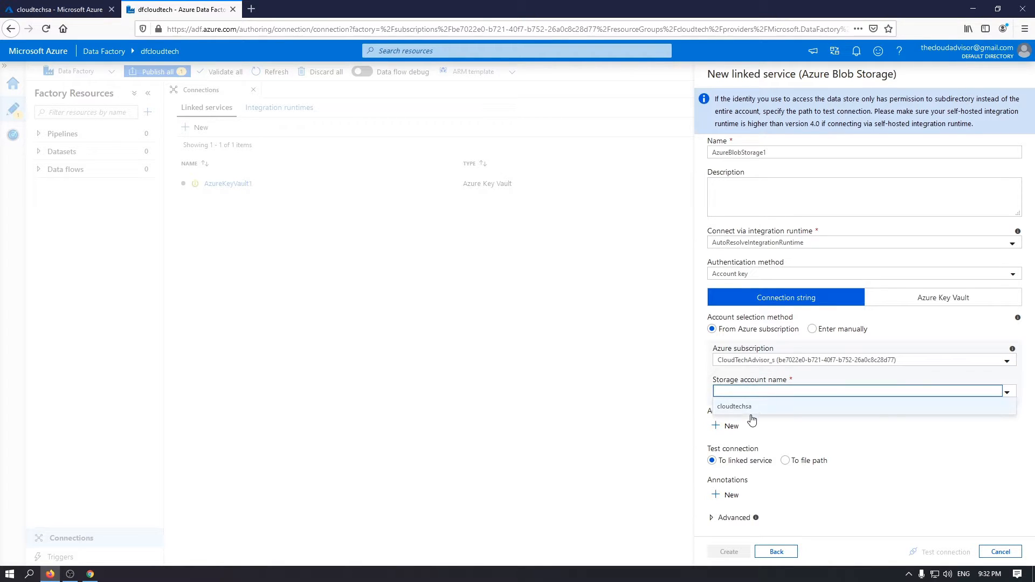
pyautogui.click(750, 408)
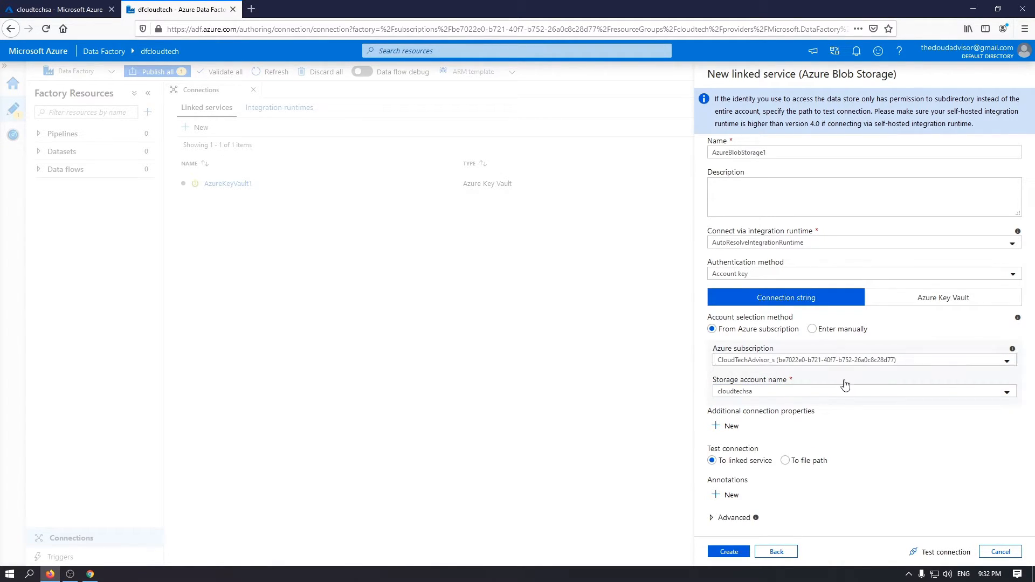
pyautogui.click(928, 559)
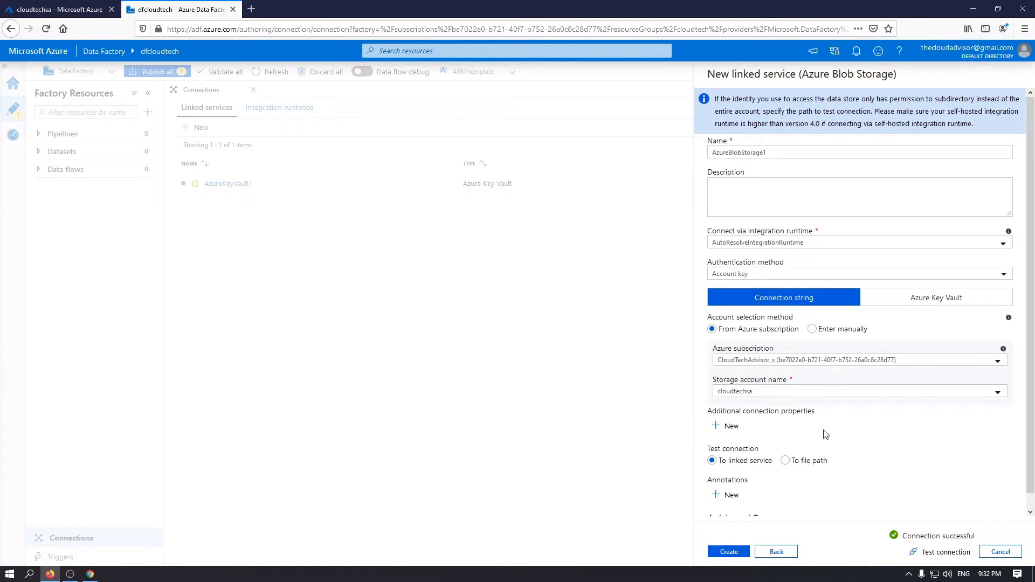
pyautogui.moveTo(931, 537); pyautogui.dragTo(974, 544)
pyautogui.click(976, 546)
pyautogui.click(726, 555)
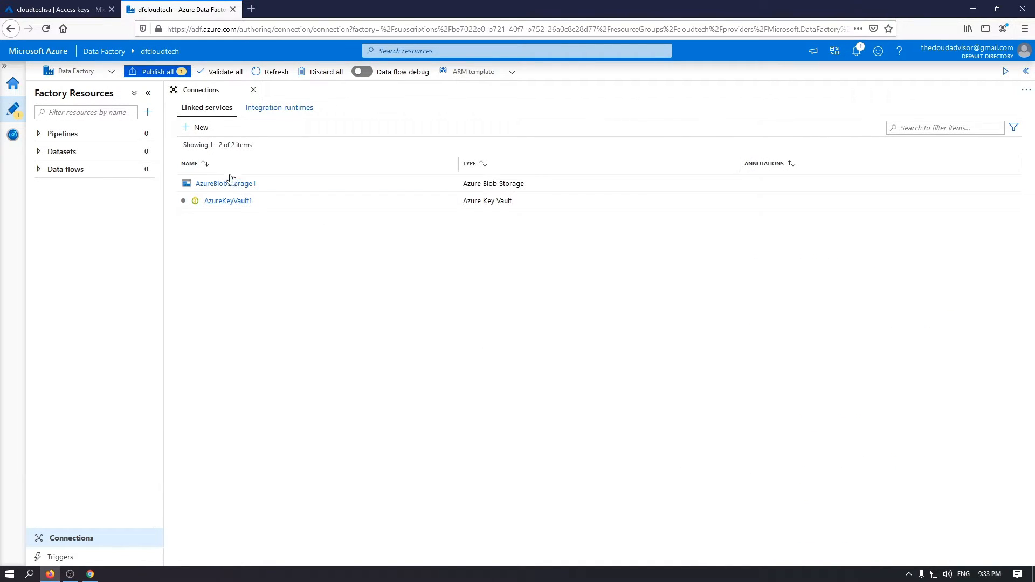
# - View the JSON code of the AzureBlobStorage1 linked service and inspect its encrypted credential through to the end of the line
pyautogui.moveTo(406, 189)
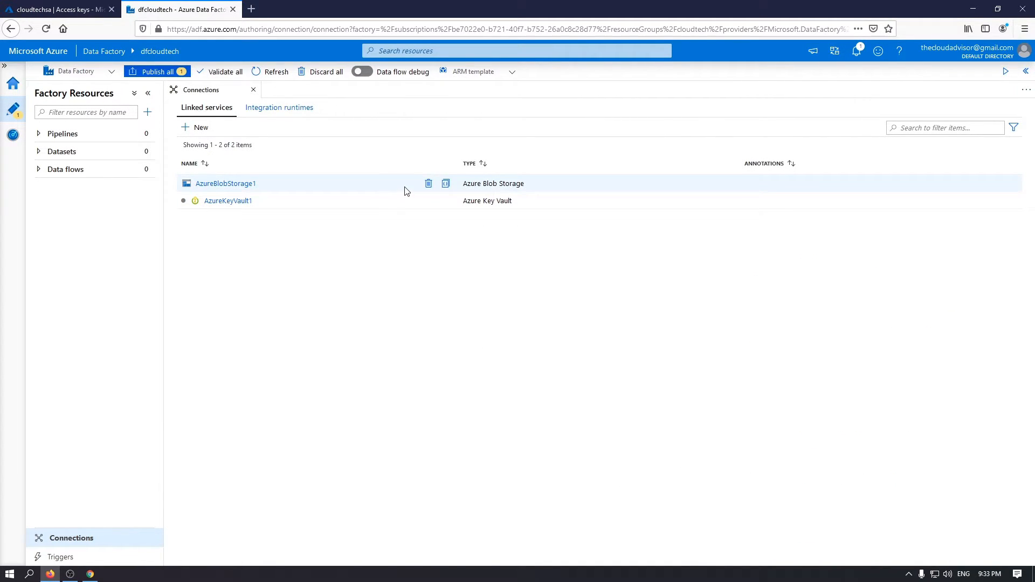
pyautogui.click(446, 185)
pyautogui.click(180, 187)
pyautogui.moveTo(938, 188); pyautogui.dragTo(979, 194)
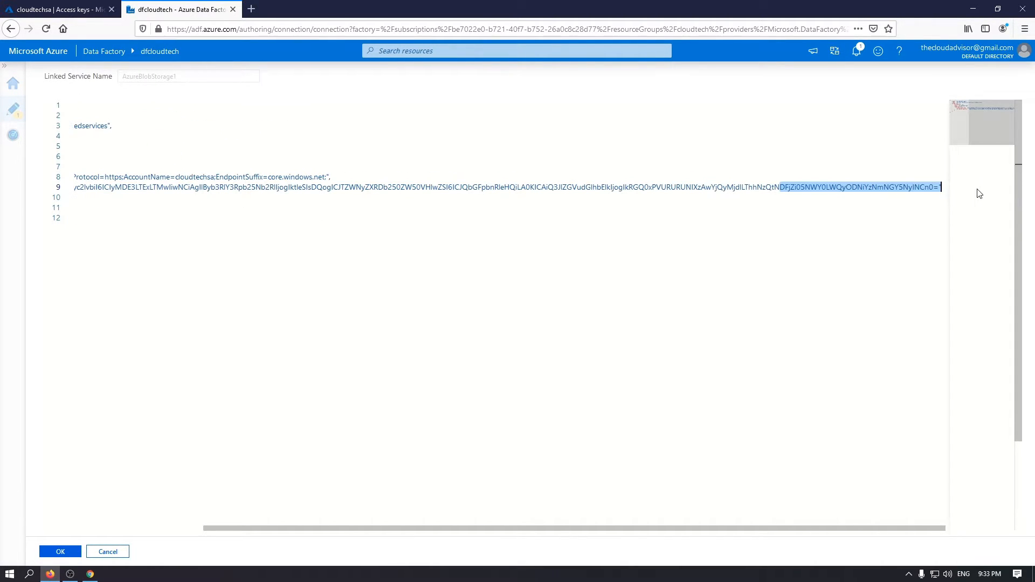
# - Check the key1 access key of the cloudtechsa storage account against the credential in the linked service code
pyautogui.click(54, 9)
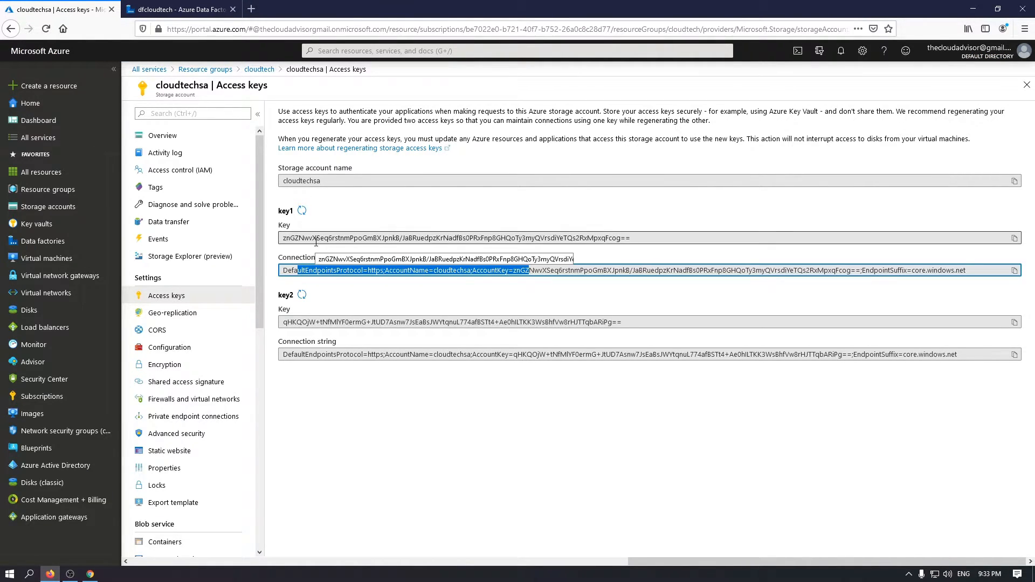
pyautogui.click(316, 243)
pyautogui.click(316, 242)
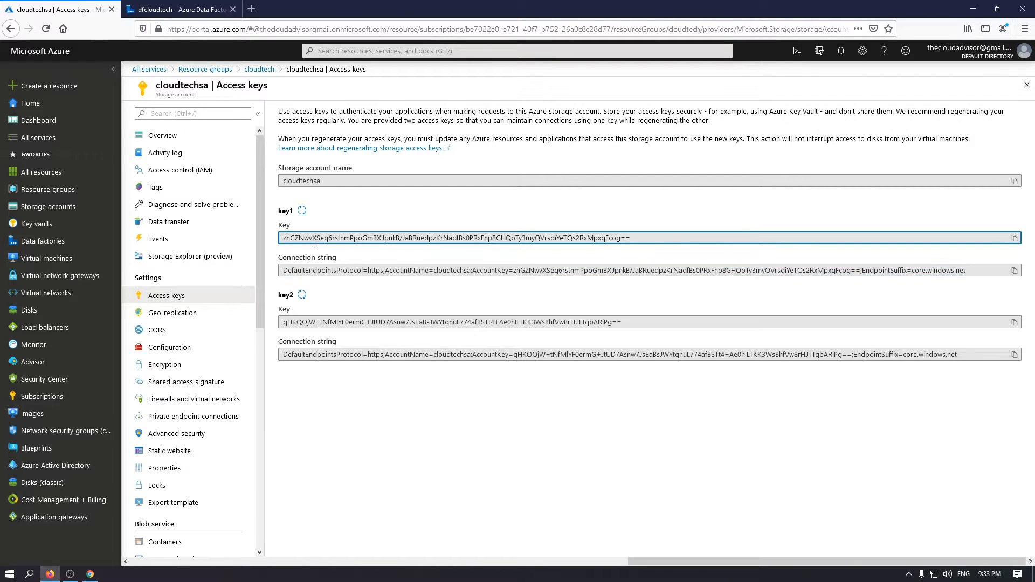
pyautogui.click(156, 15)
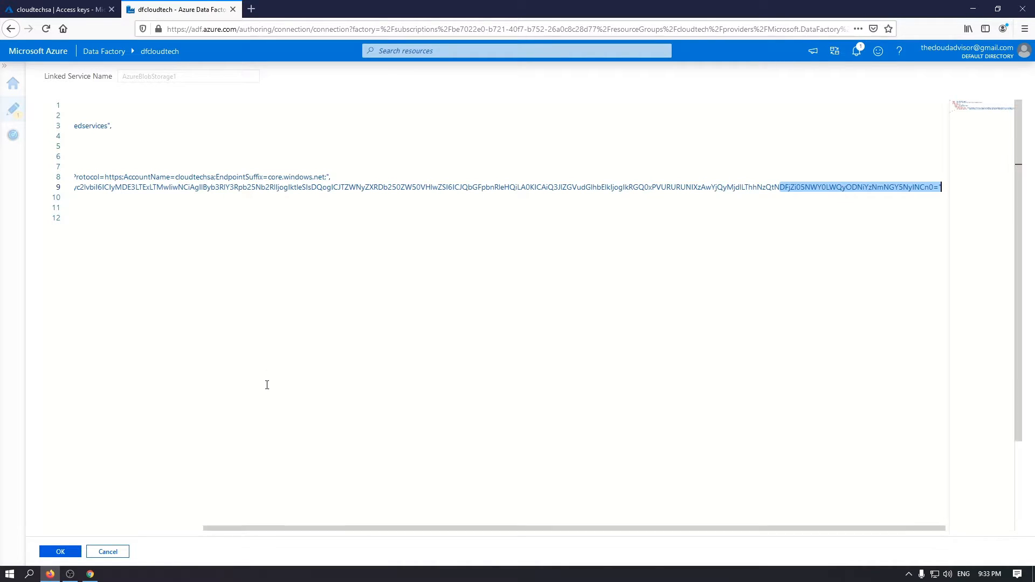
# - Close the code view and start a new Azure Blob Storage linked service that uses Azure Key Vault through AzureKeyVault1
pyautogui.moveTo(295, 529); pyautogui.dragTo(98, 508)
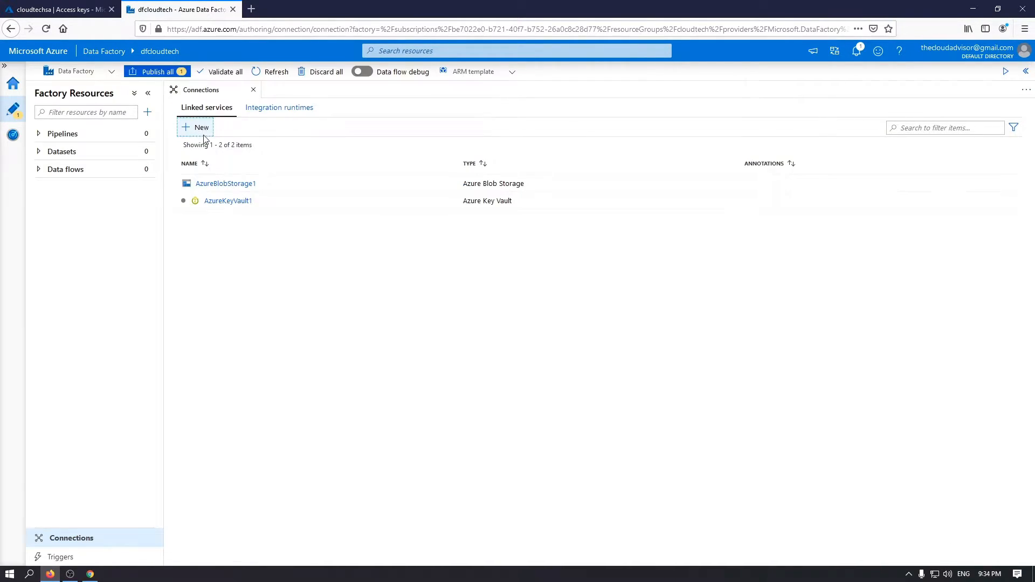
pyautogui.click(199, 129)
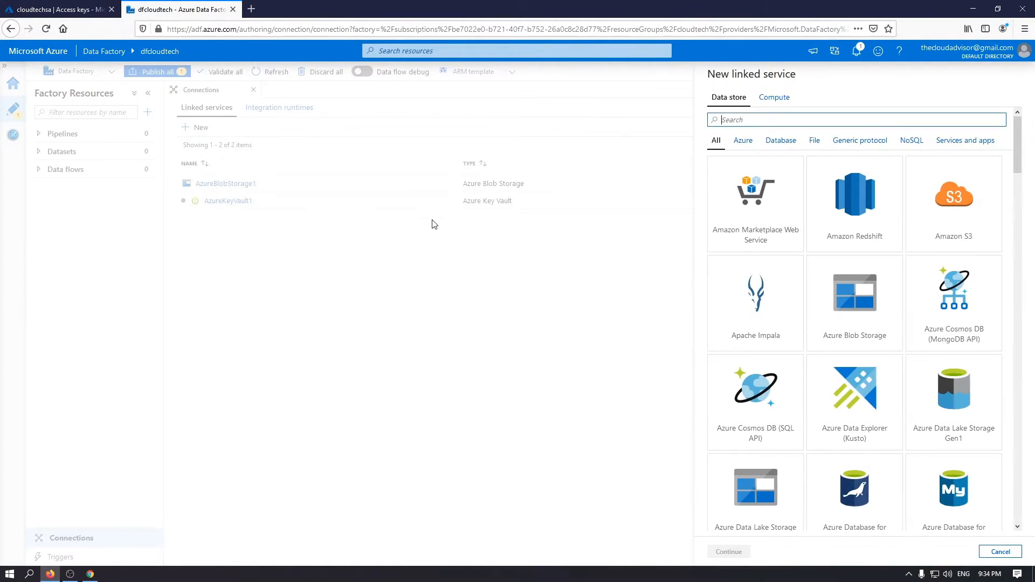
pyautogui.click(833, 318)
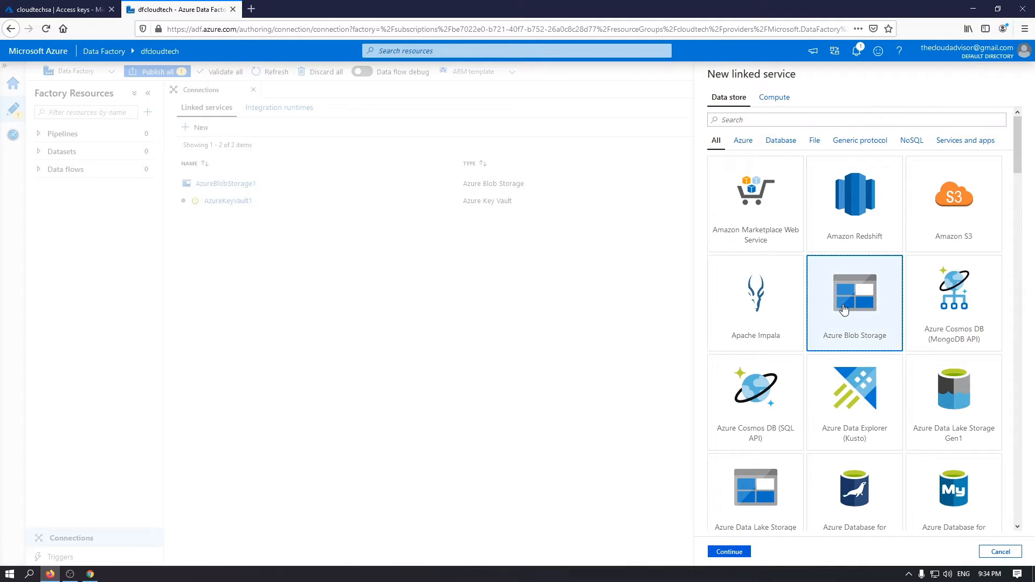
pyautogui.click(729, 552)
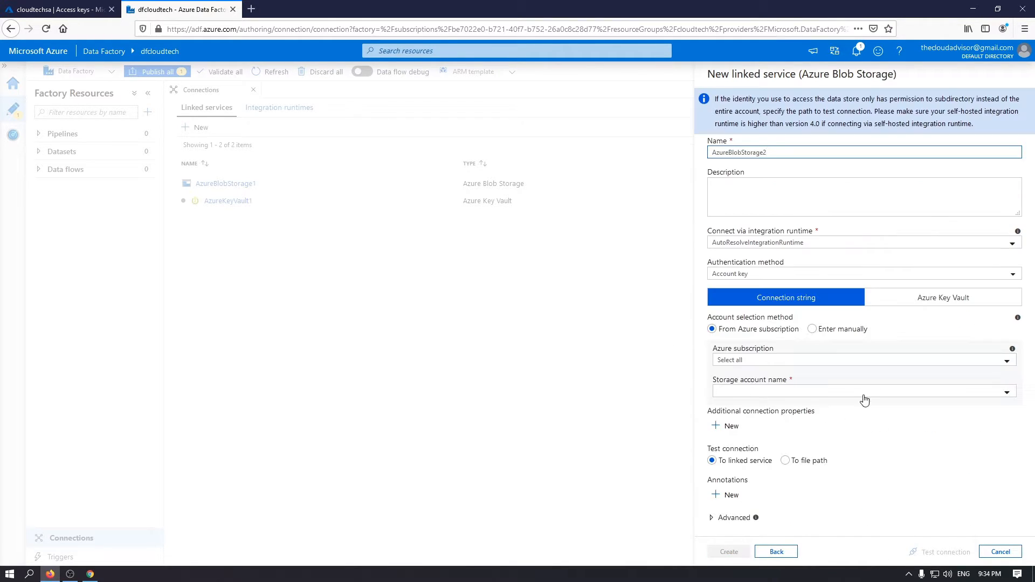
pyautogui.click(907, 298)
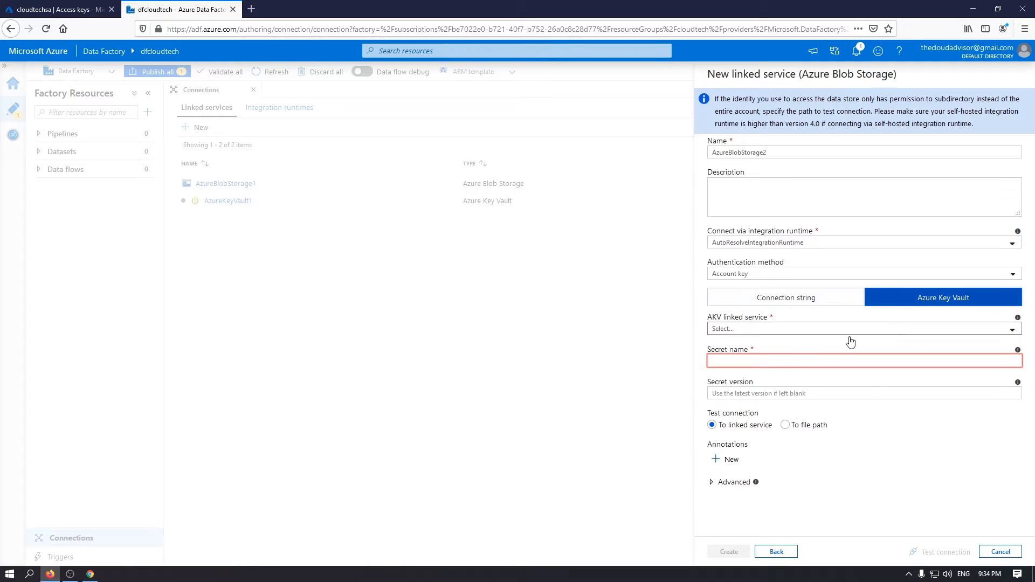
pyautogui.click(774, 330)
pyautogui.click(740, 398)
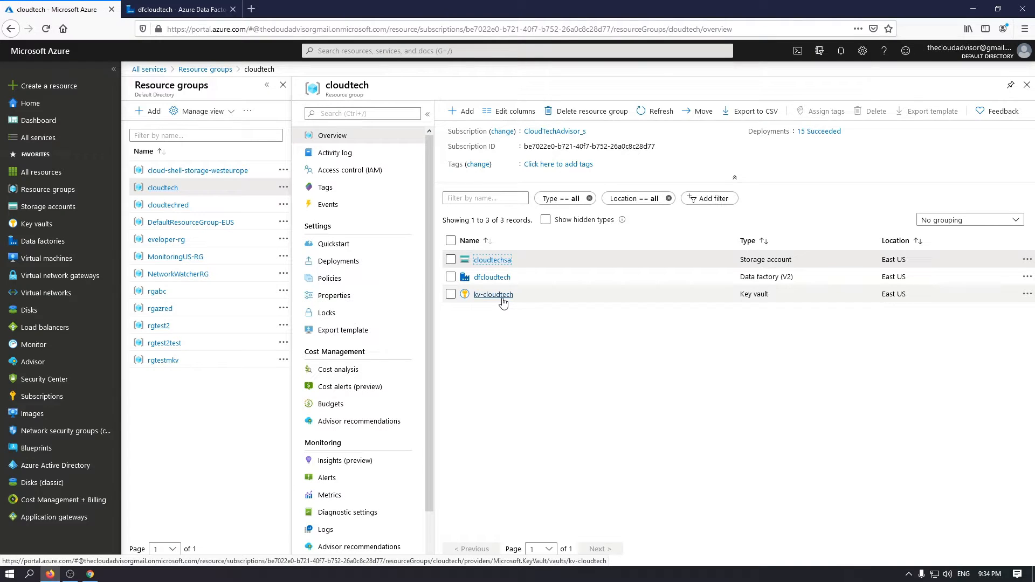
# - Start a manual secret named secret1 in the kv-cloudtech key vault
pyautogui.click(493, 295)
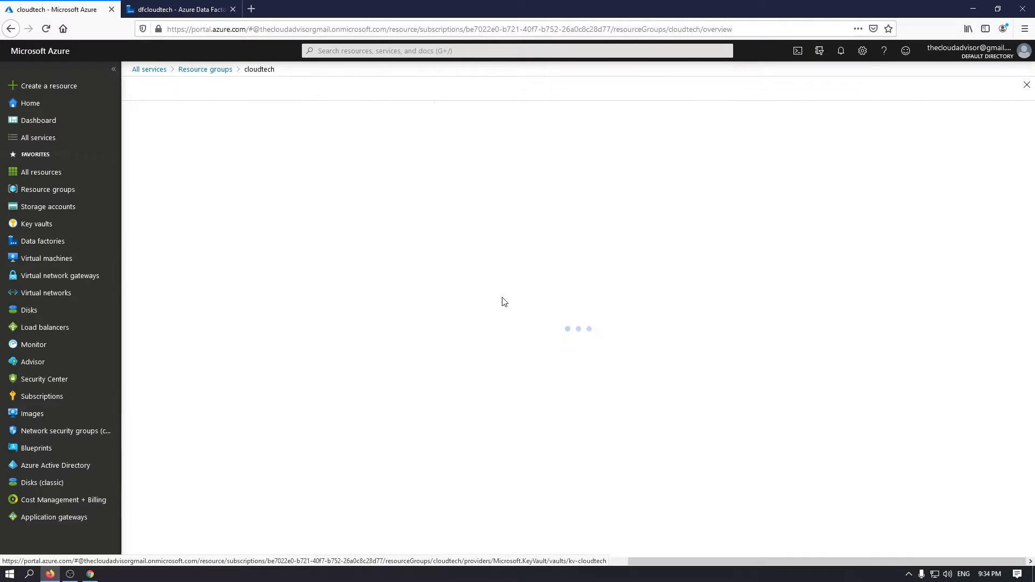
pyautogui.click(180, 279)
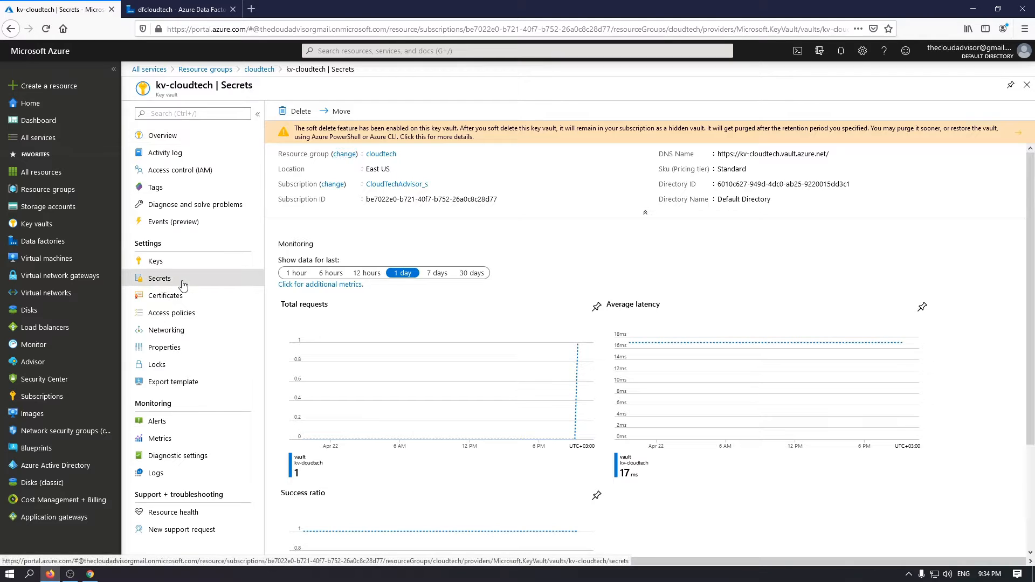
pyautogui.click(316, 114)
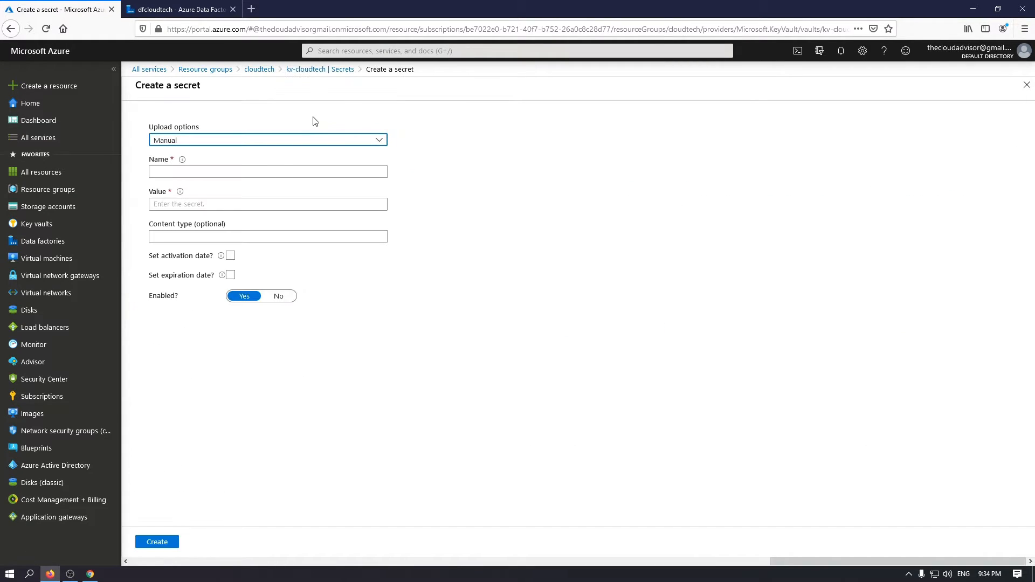
pyautogui.click(229, 142)
pyautogui.click(215, 151)
pyautogui.click(209, 171)
pyautogui.write('scre')
pyautogui.moveTo(204, 173); pyautogui.dragTo(120, 171)
pyautogui.write('sec')
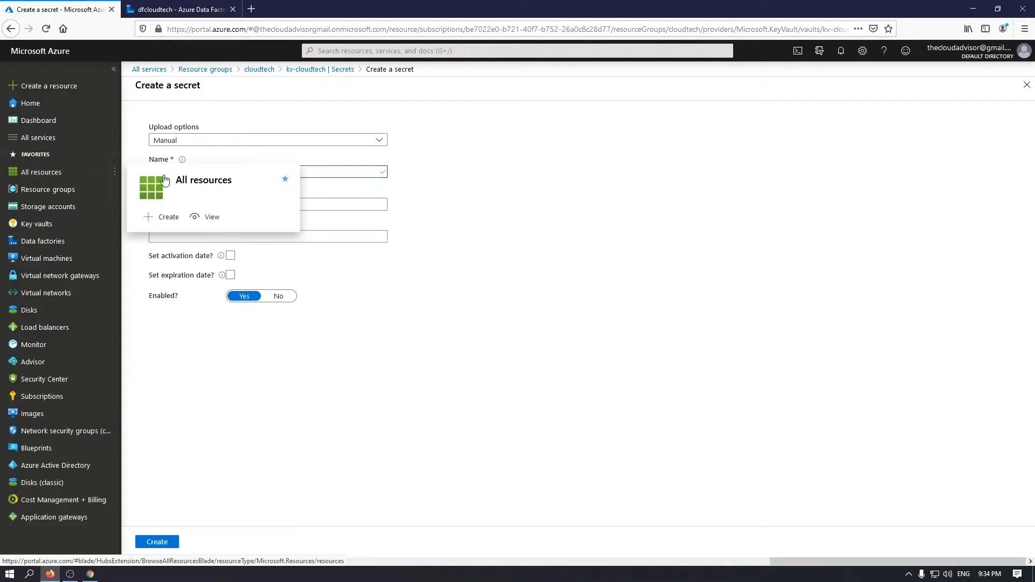
pyautogui.write('ret1')
# - Copy the key1 connection string from the cloudtechsa storage account's access keys in a separate browser tab
pyautogui.click(307, 201)
pyautogui.moveTo(79, 12); pyautogui.dragTo(118, 12)
pyautogui.click(184, 16)
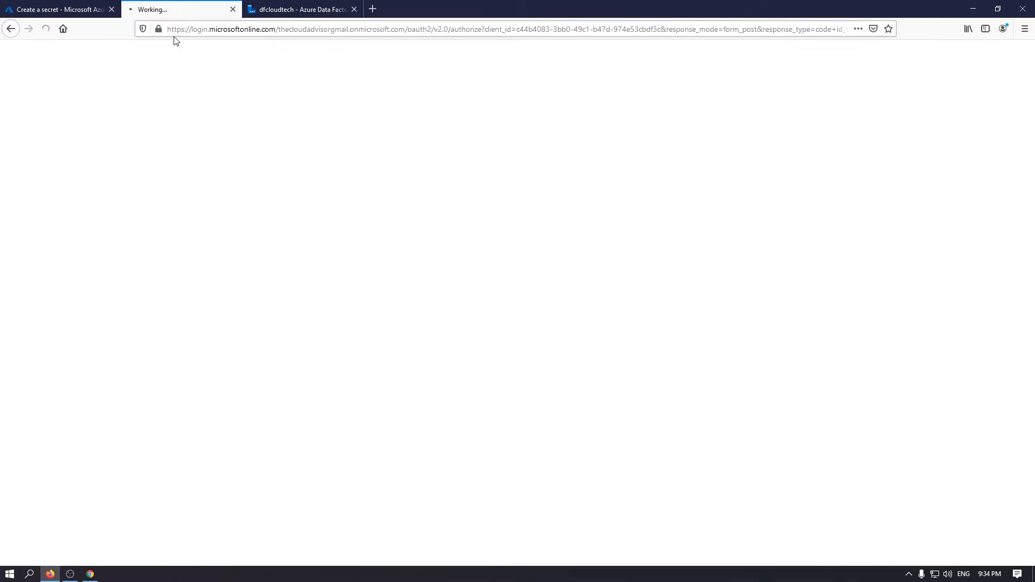
pyautogui.click(82, 14)
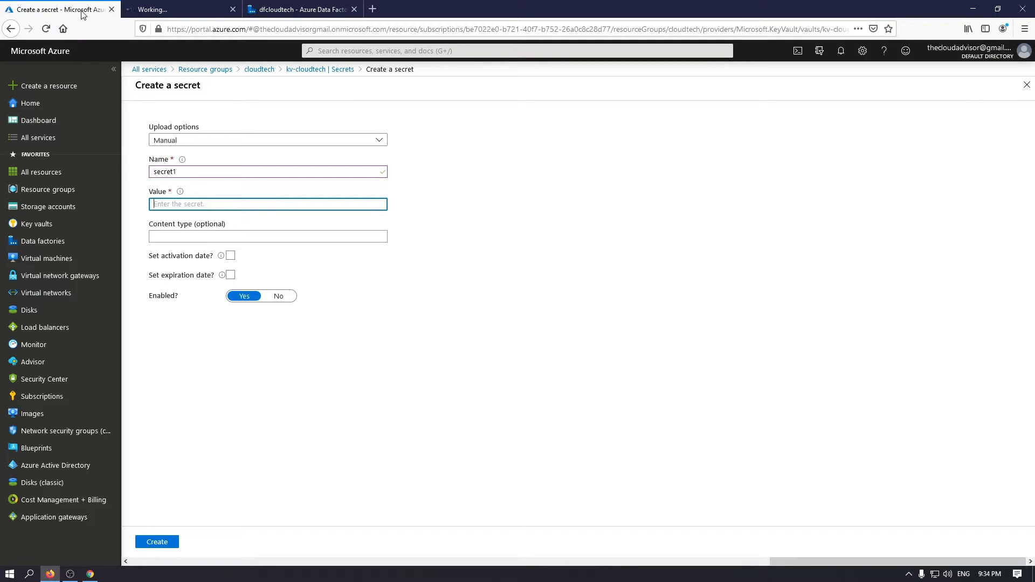
pyautogui.click(156, 9)
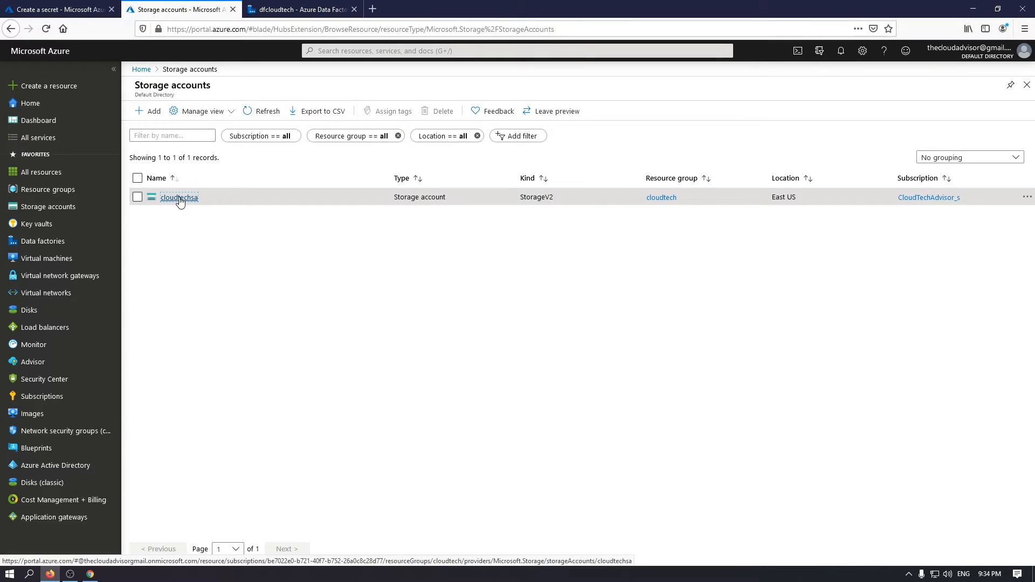
pyautogui.click(180, 198)
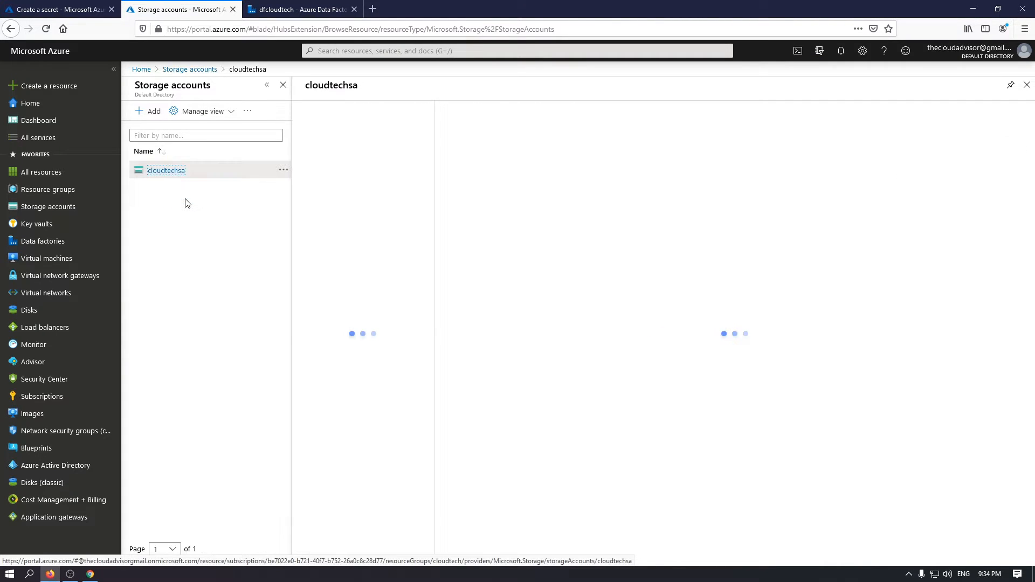
pyautogui.click(364, 294)
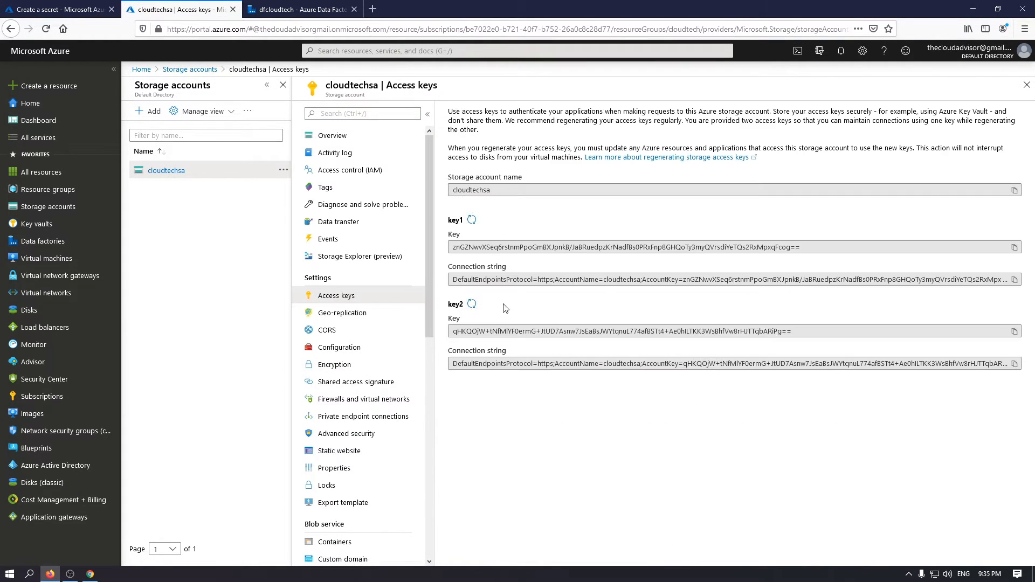
pyautogui.click(1014, 280)
# - Paste the storage account's connection string as the value of secret1 and create the secret
pyautogui.click(59, 9)
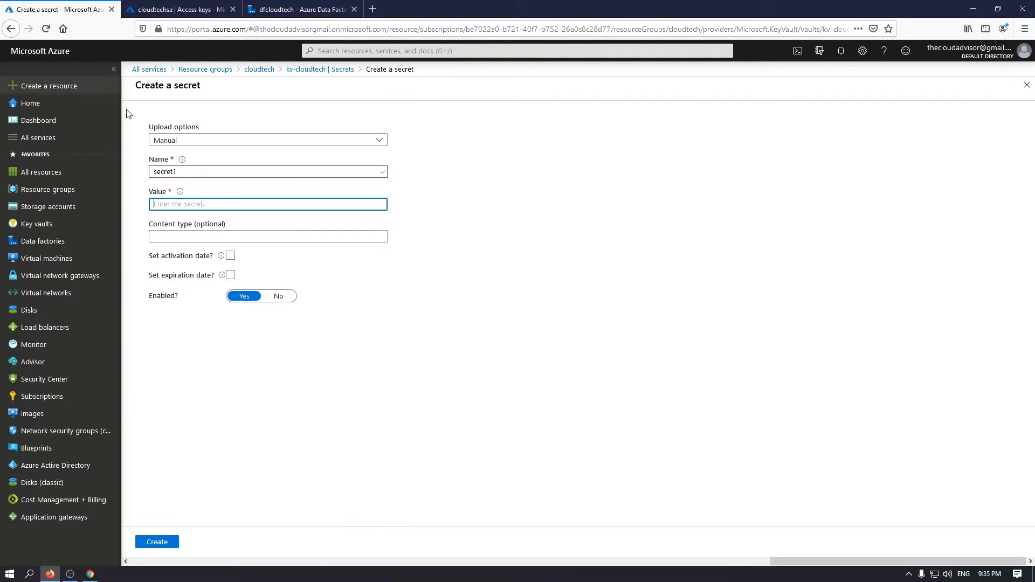
pyautogui.hotkey('ctrl', 'v')
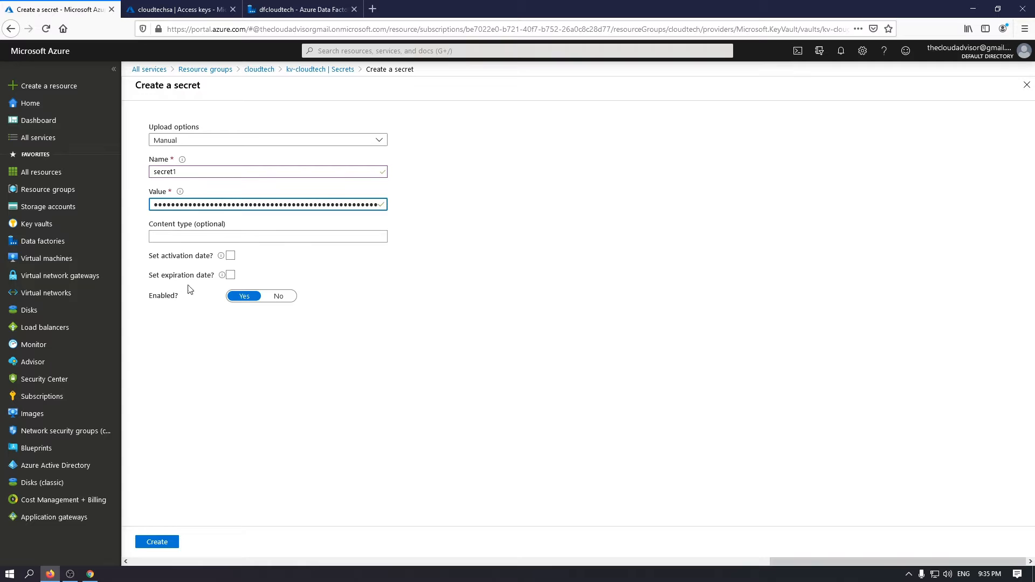
pyautogui.click(225, 392)
pyautogui.click(174, 542)
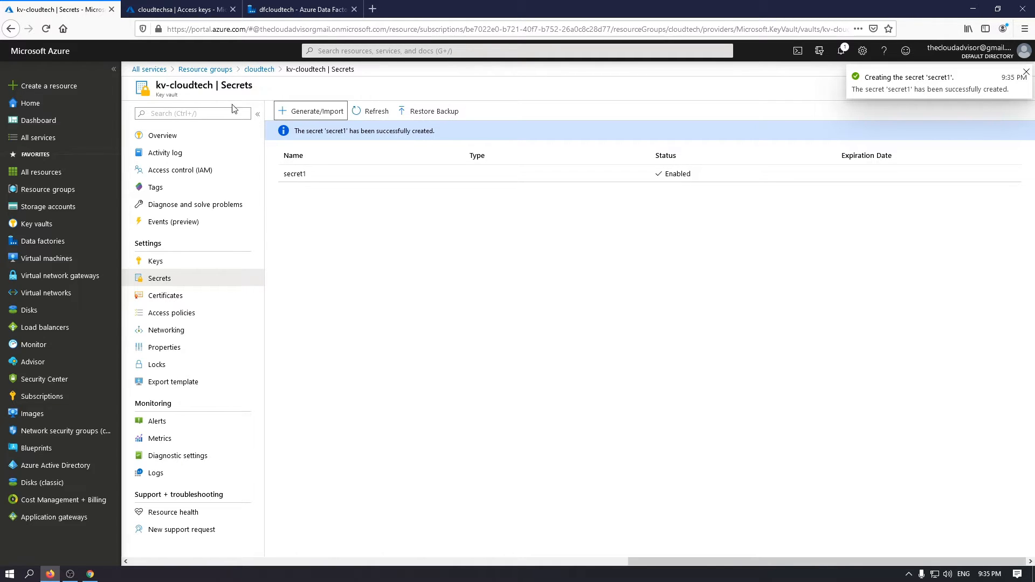
# - Set the new Blob Storage linked service's secret name to secret1, test the connection, and open the test result's details
pyautogui.click(191, 10)
pyautogui.click(299, 11)
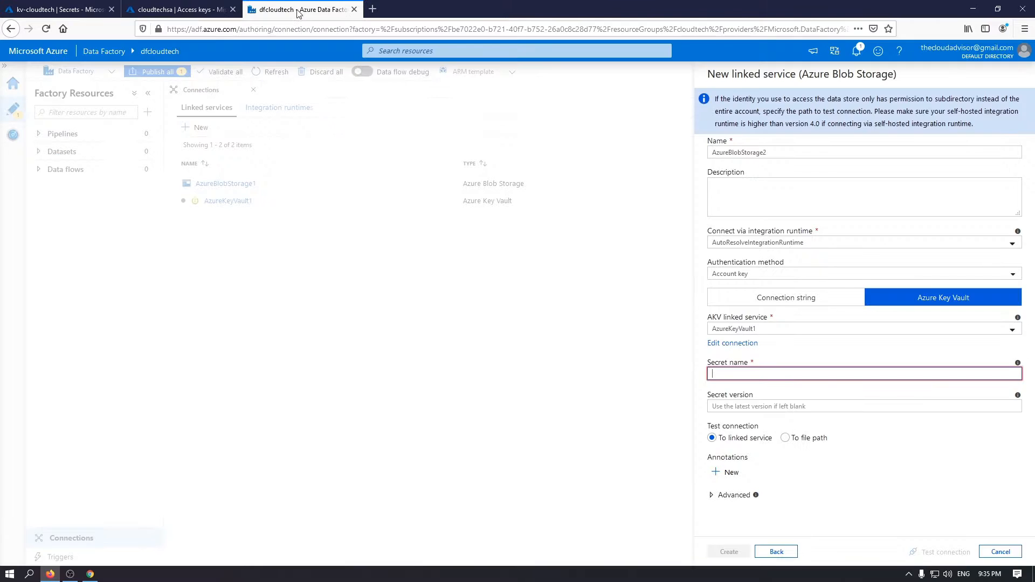
pyautogui.write('secret1')
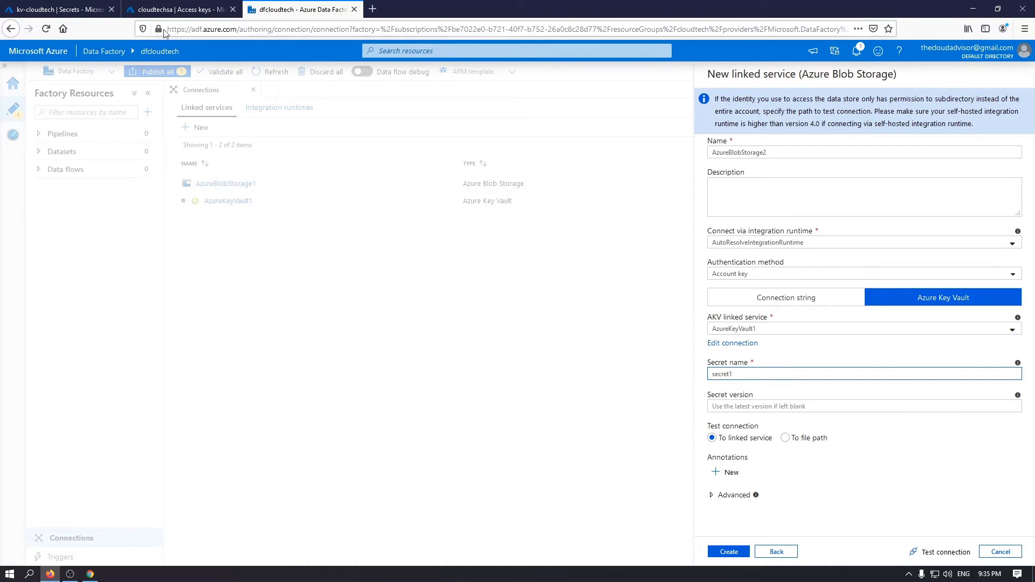
pyautogui.doubleClick(894, 458)
pyautogui.click(944, 554)
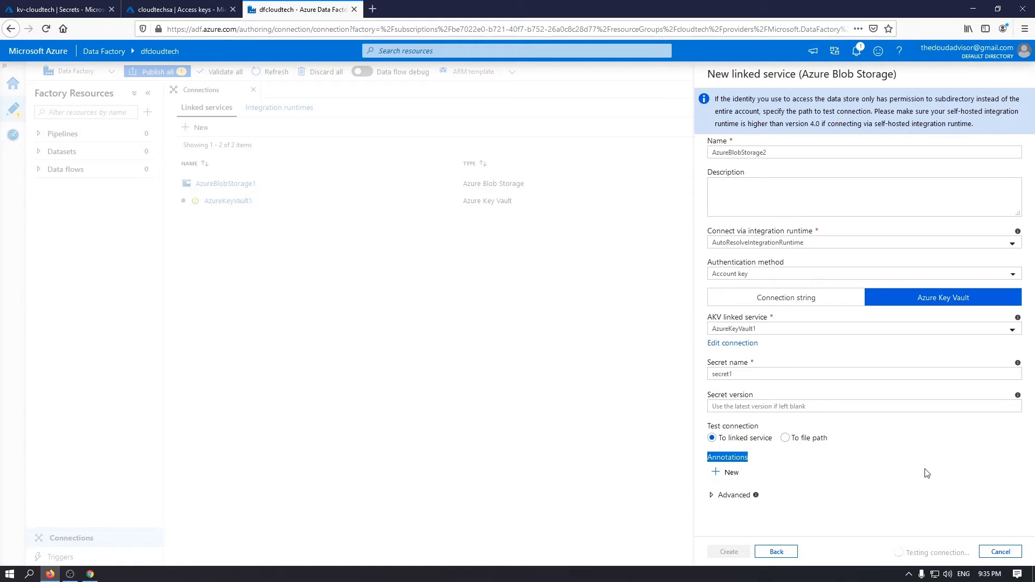
pyautogui.moveTo(924, 540); pyautogui.dragTo(935, 538)
pyautogui.click(965, 536)
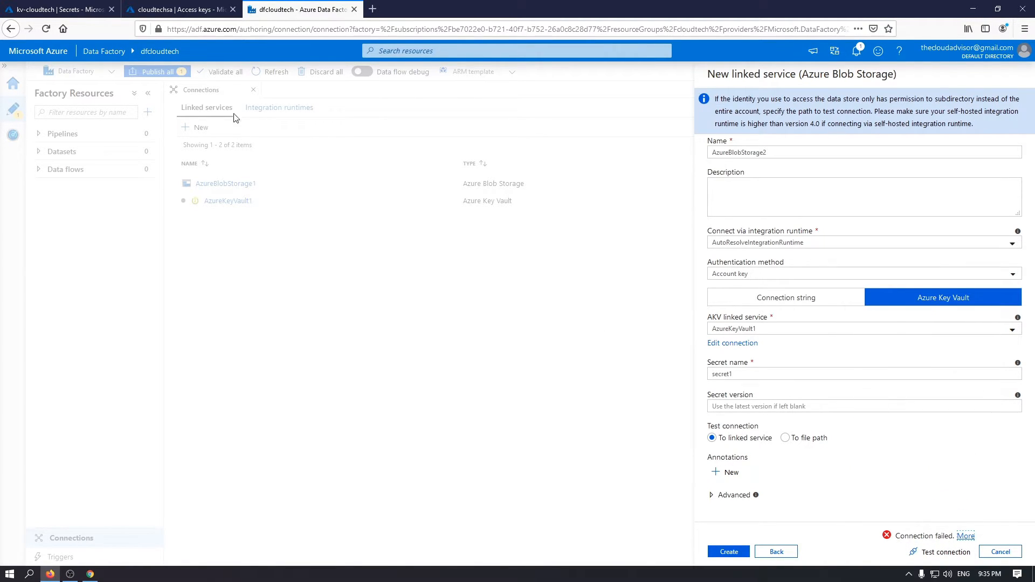
# - Start a new access policy on kv-cloudtech with the Get and List secret permissions
pyautogui.click(178, 9)
pyautogui.click(36, 8)
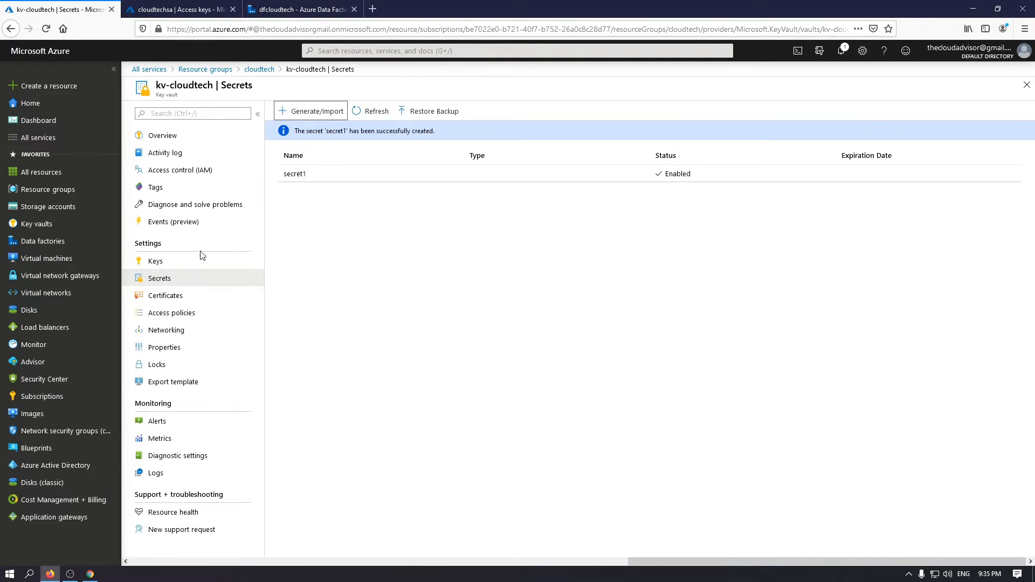
pyautogui.click(177, 314)
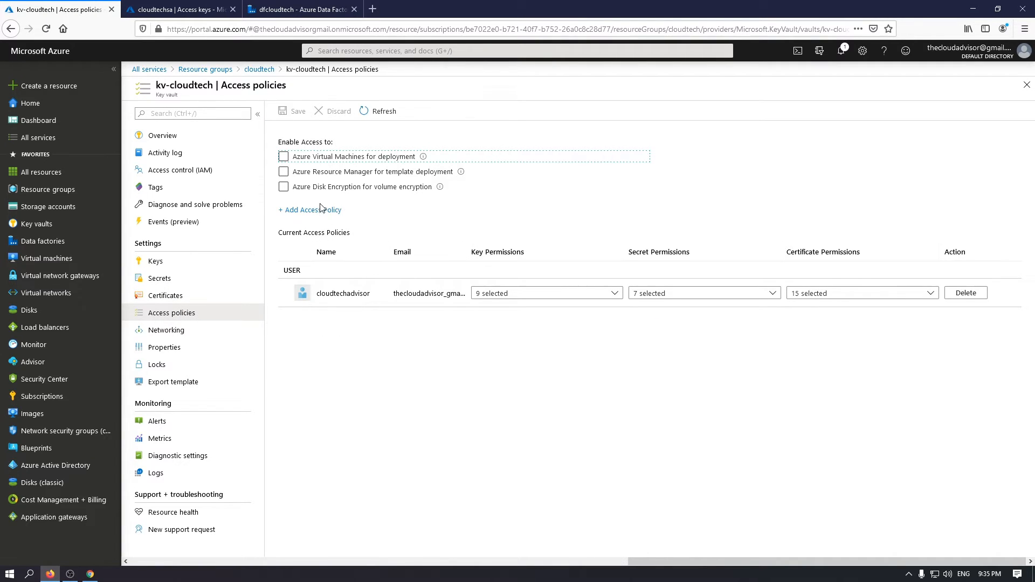
pyautogui.click(319, 211)
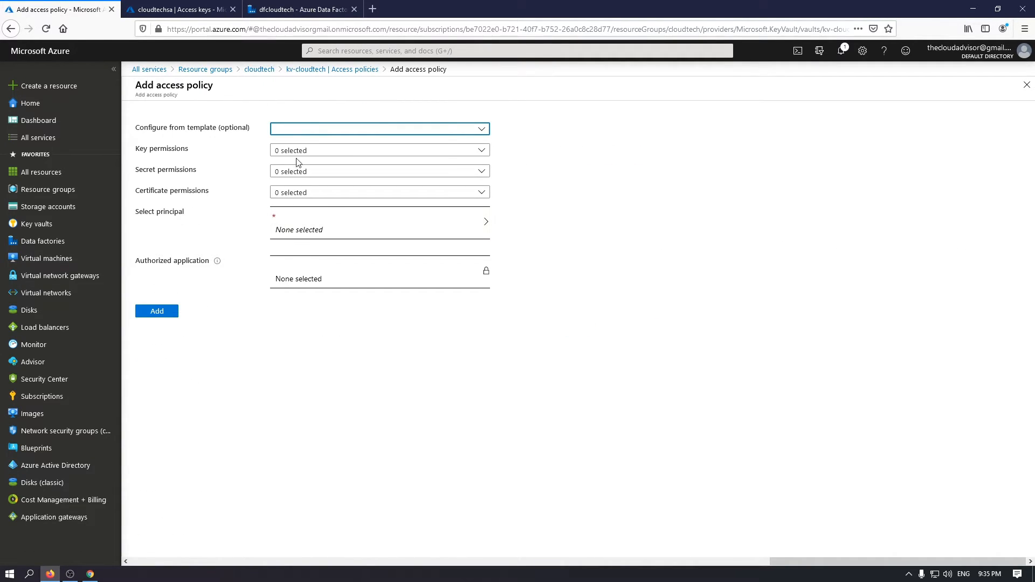
pyautogui.click(303, 130)
pyautogui.click(303, 130)
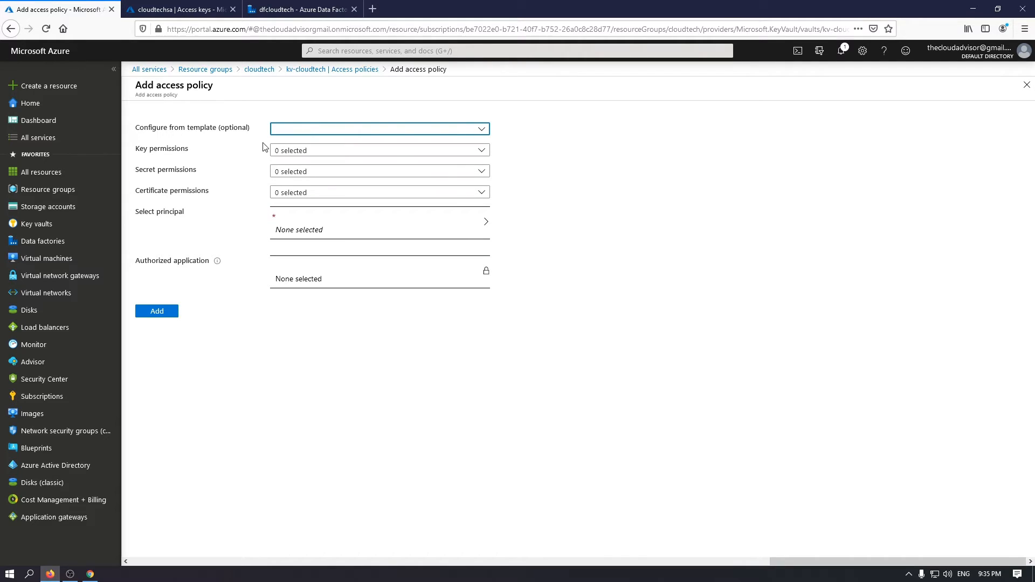
pyautogui.click(299, 172)
pyautogui.click(279, 221)
pyautogui.click(280, 238)
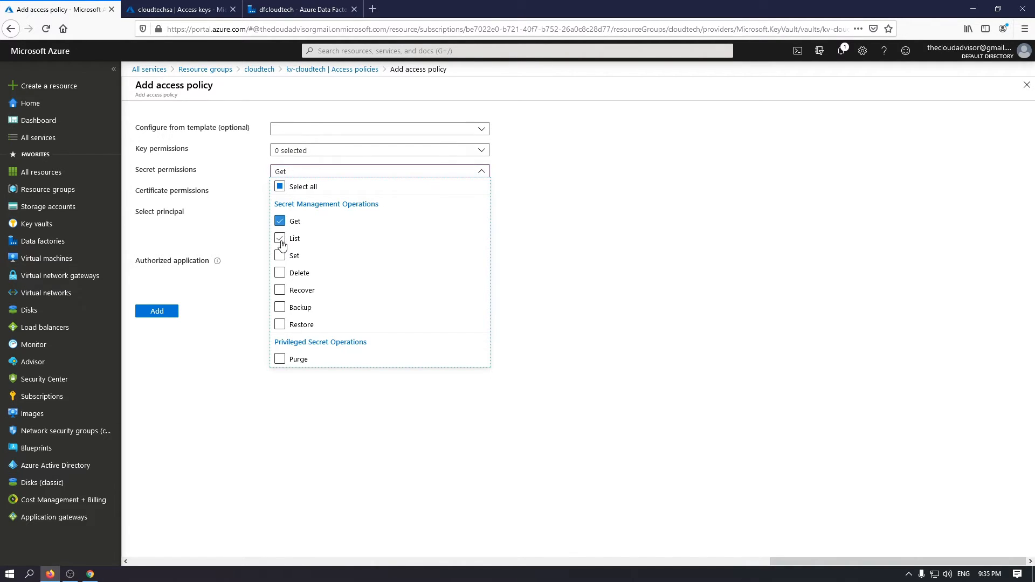
# - Assign the dfcloudtech principal to the access policy, add it, and save the key vault's access policies
pyautogui.click(296, 232)
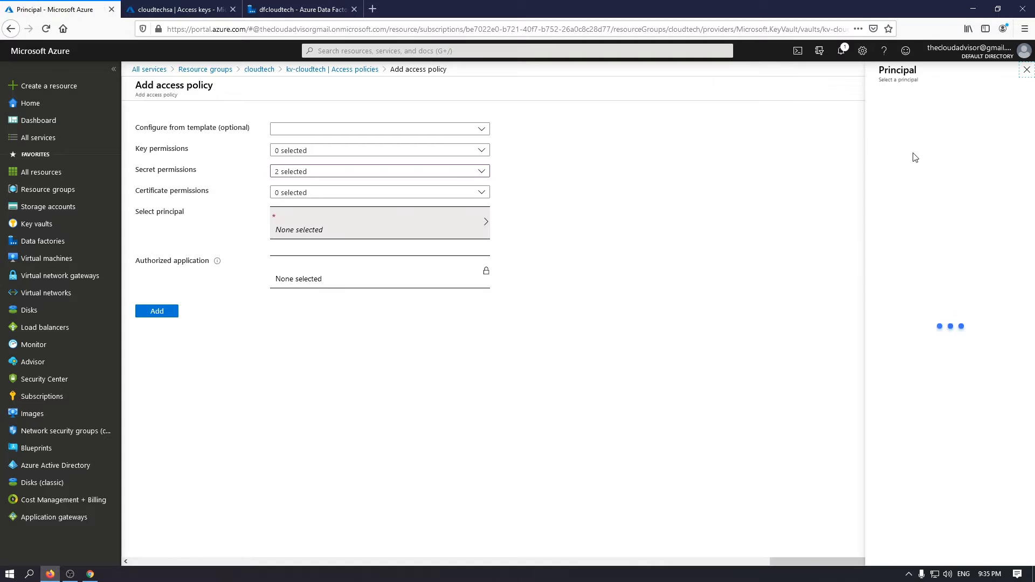
pyautogui.write('dfcloud')
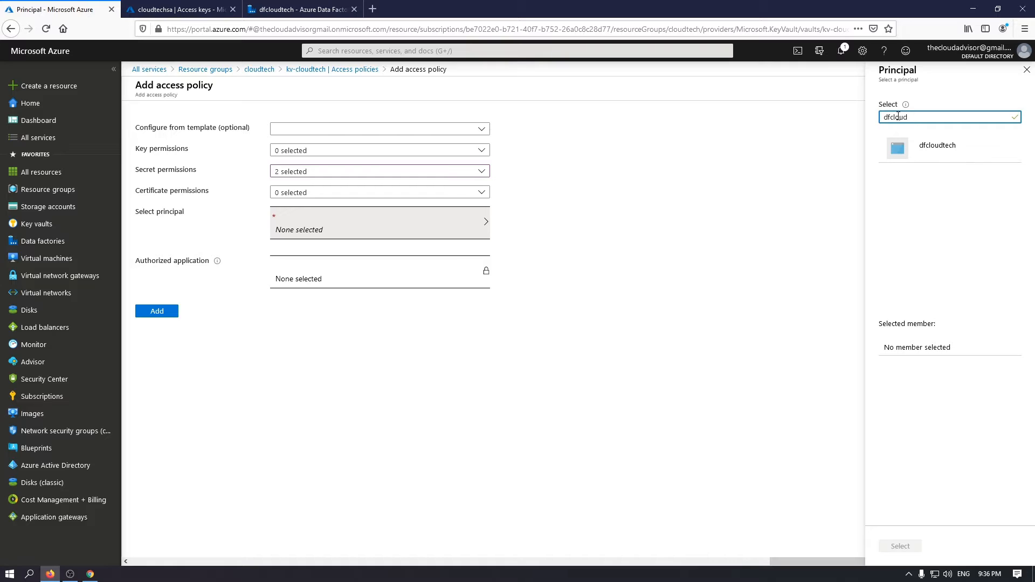
pyautogui.click(899, 151)
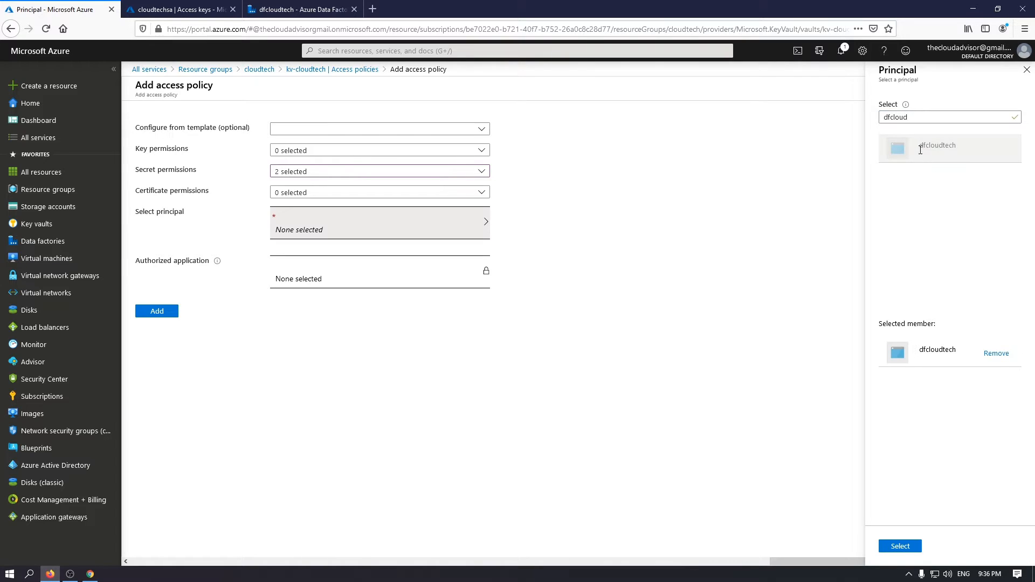
pyautogui.click(896, 546)
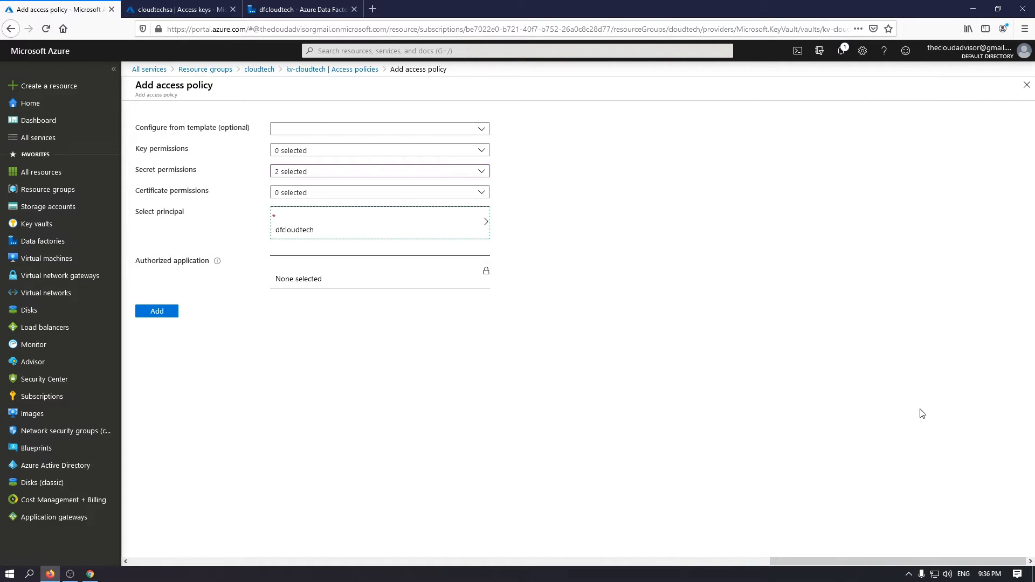
pyautogui.click(162, 313)
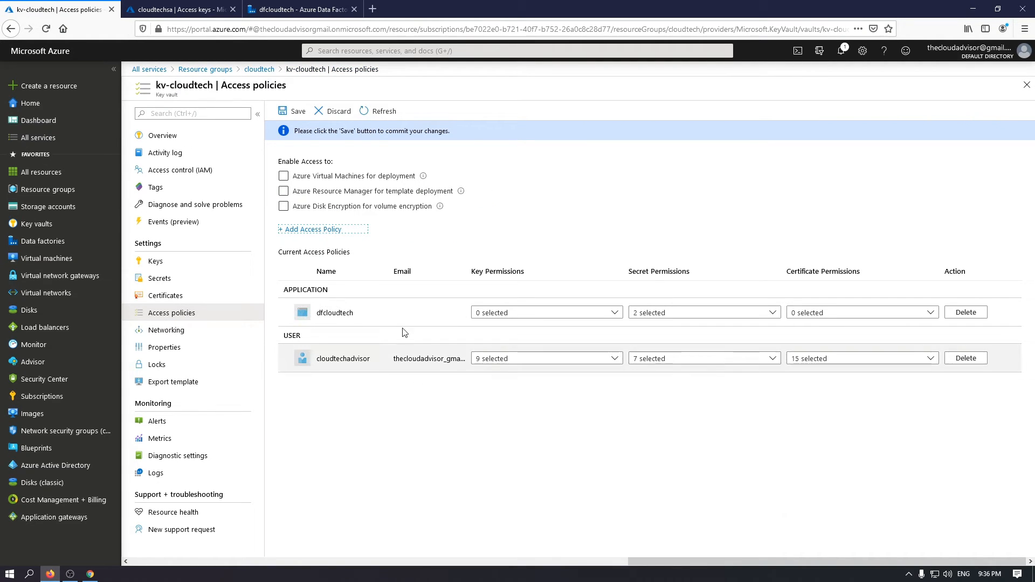
pyautogui.click(294, 111)
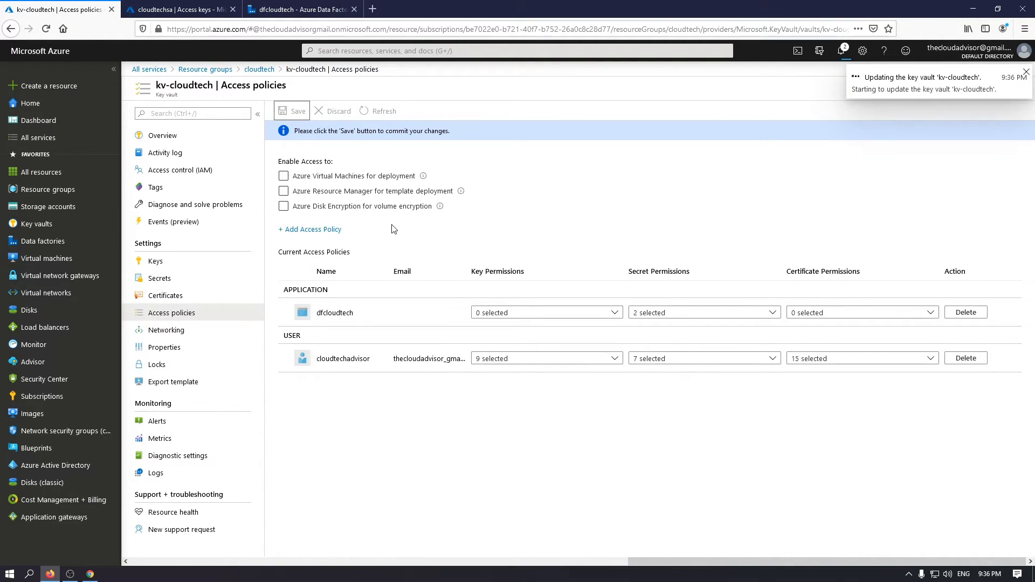
# - Return to the data factory, test the connection of the new Key Vault-based Blob Storage linked service again, and create it
pyautogui.click(299, 9)
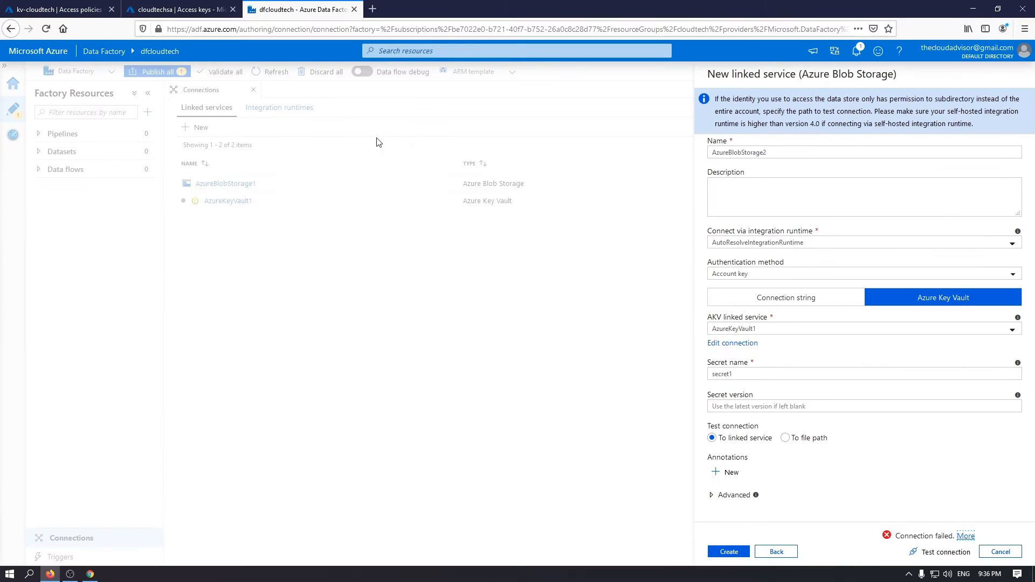
pyautogui.click(928, 552)
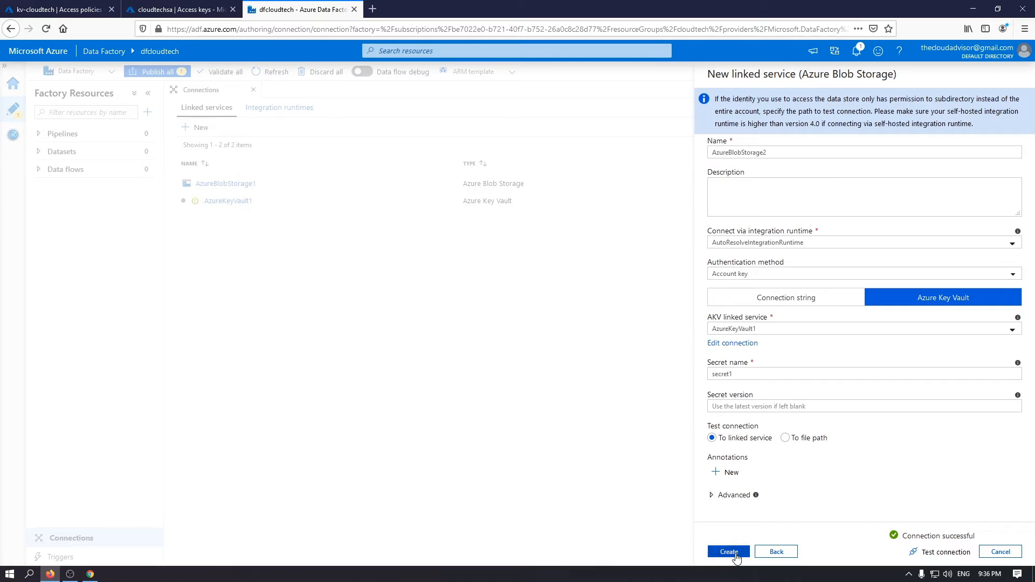
pyautogui.click(729, 551)
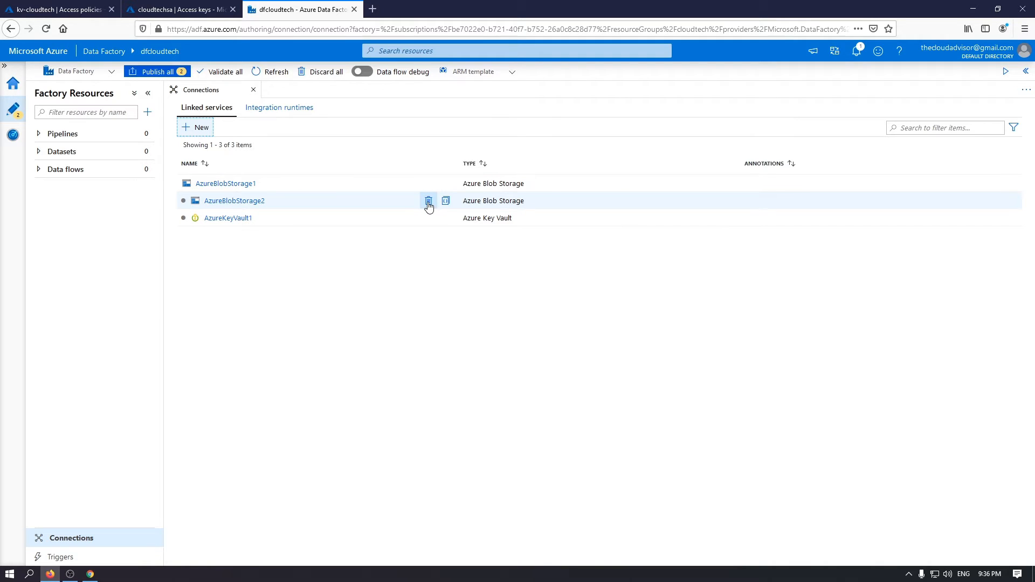
# - Examine the JSON definitions of AzureBlobStorage2 and AzureBlobStorage1, focusing on how the connection string references the Key Vault secret
pyautogui.click(445, 201)
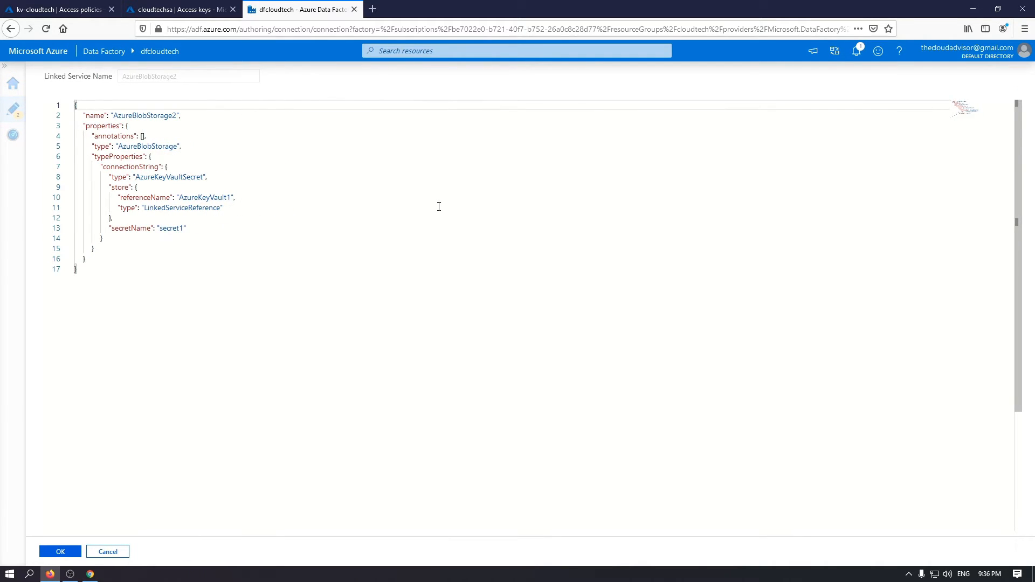
pyautogui.moveTo(185, 229); pyautogui.dragTo(138, 189)
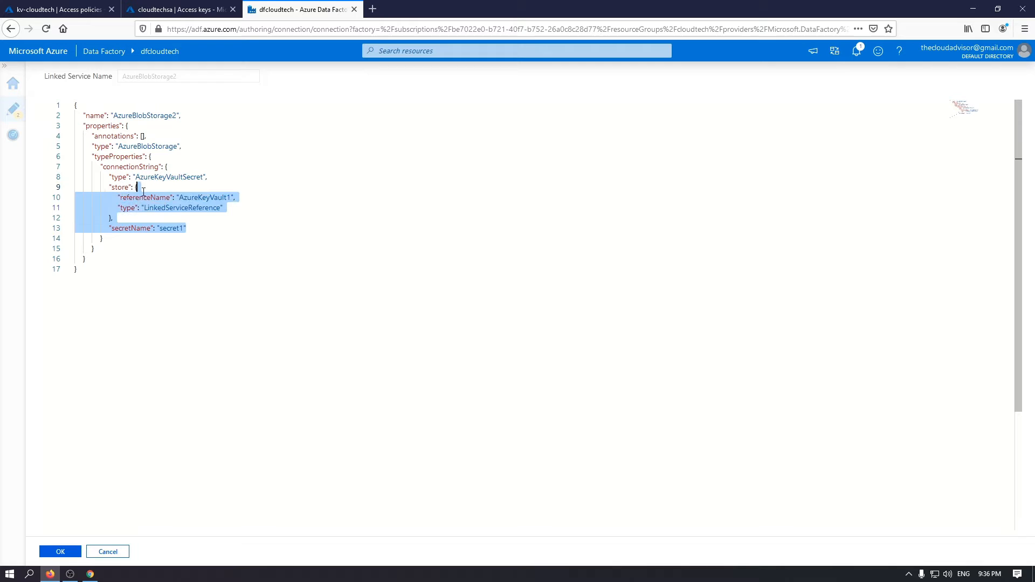
pyautogui.click(143, 198)
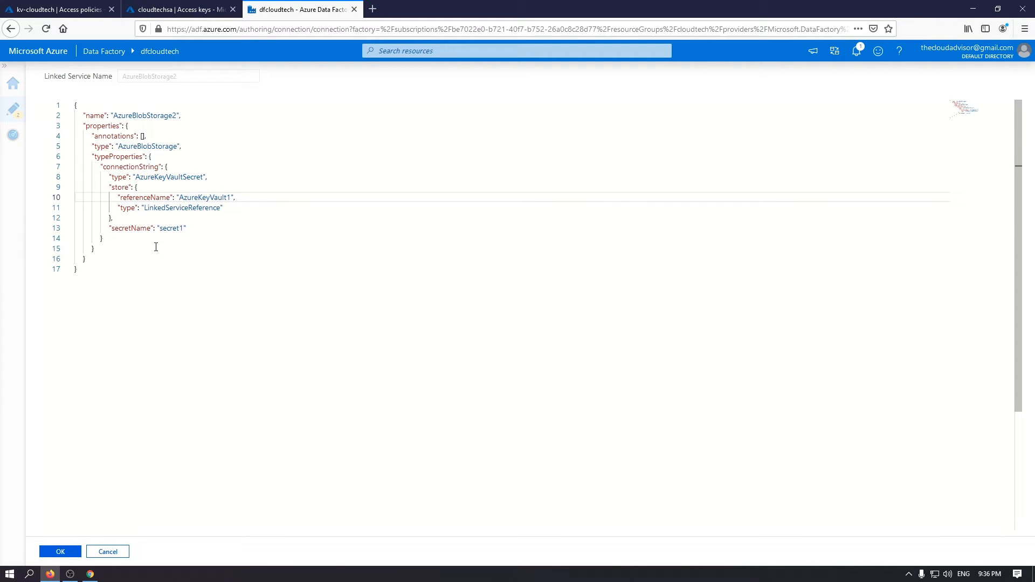
pyautogui.click(61, 553)
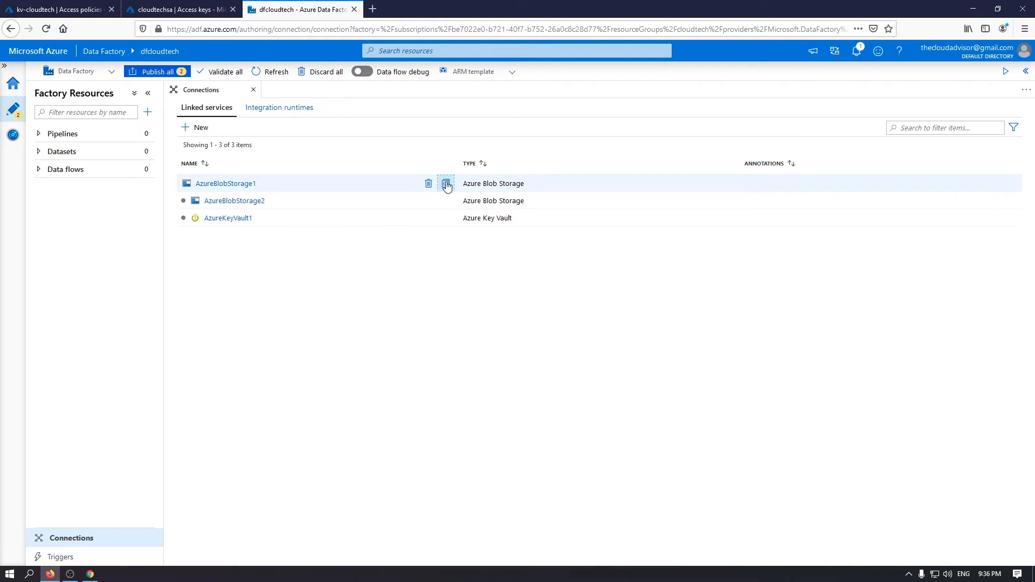
pyautogui.click(445, 183)
pyautogui.click(108, 551)
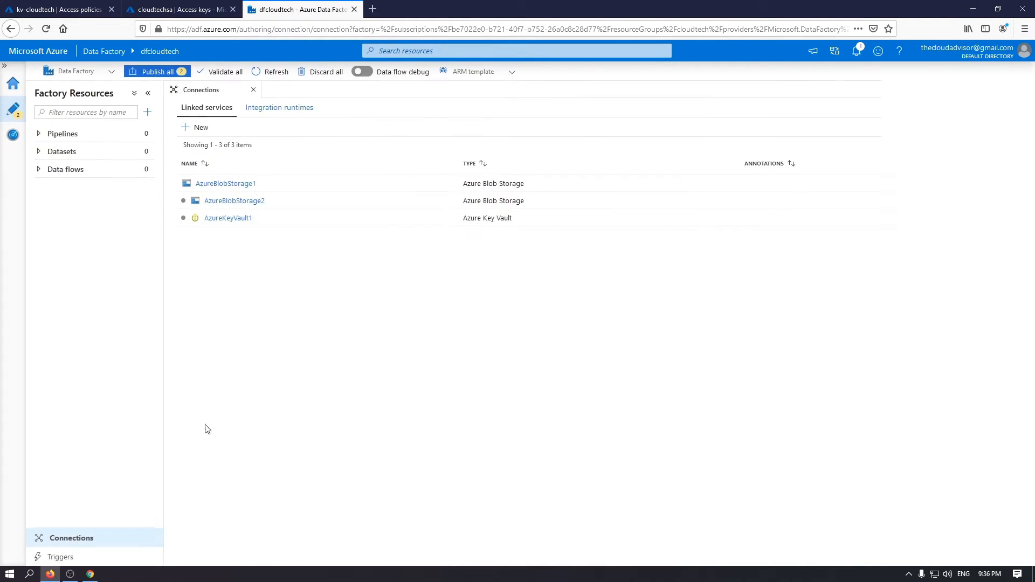
pyautogui.click(445, 201)
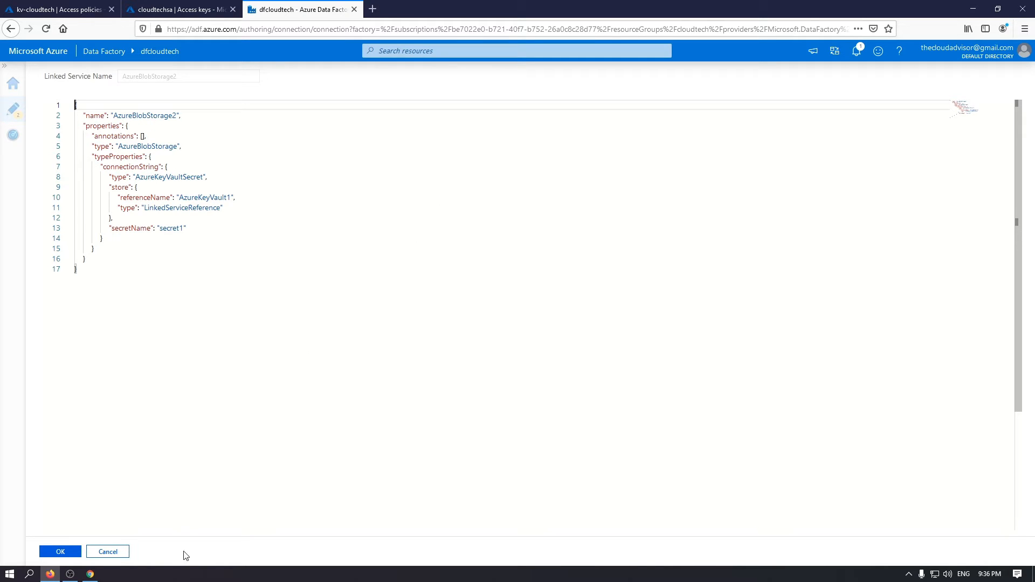
pyautogui.click(108, 552)
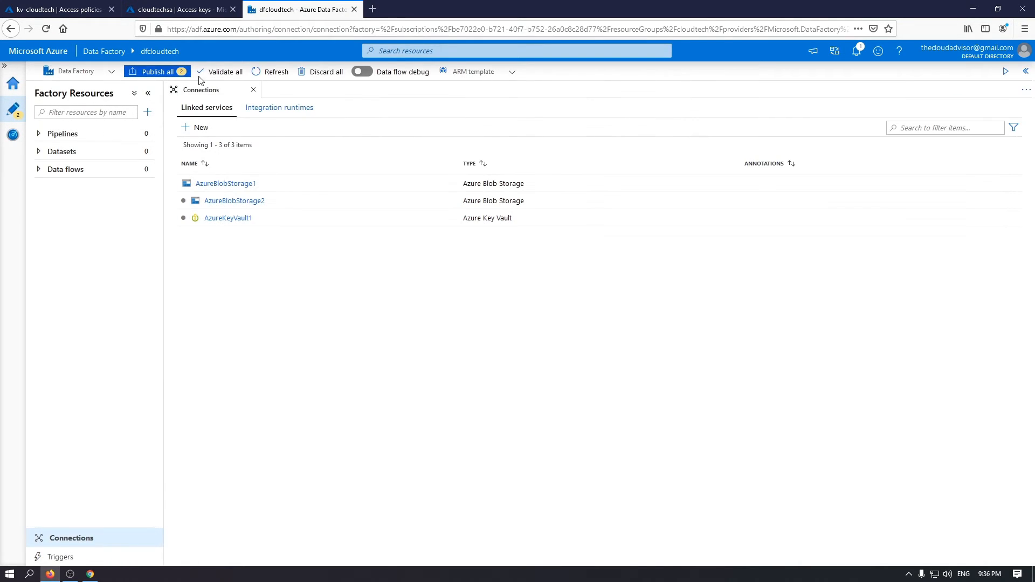
# - Regenerate access key key1 of the cloudtechsa storage account
pyautogui.click(184, 13)
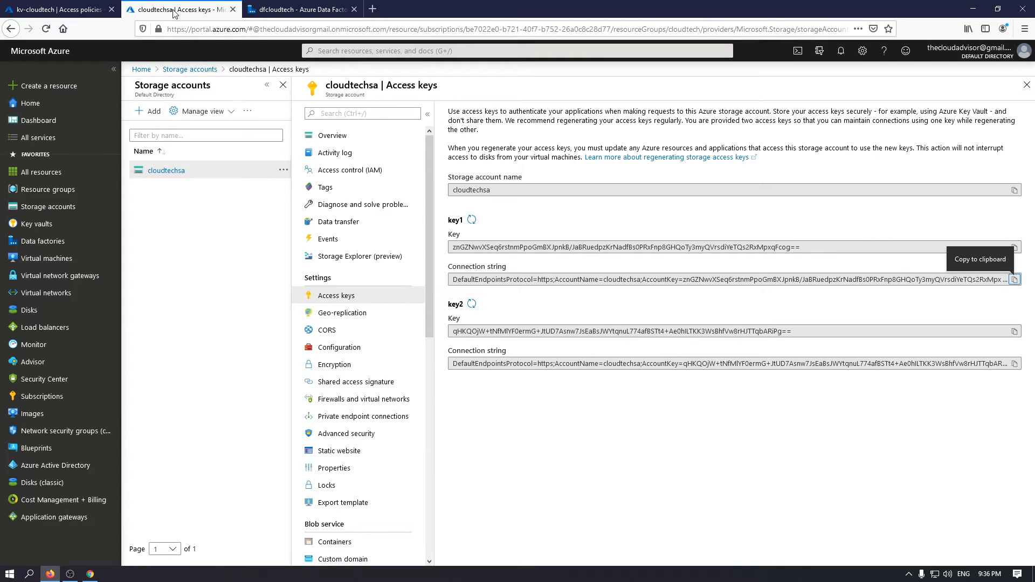
pyautogui.click(472, 220)
pyautogui.click(473, 160)
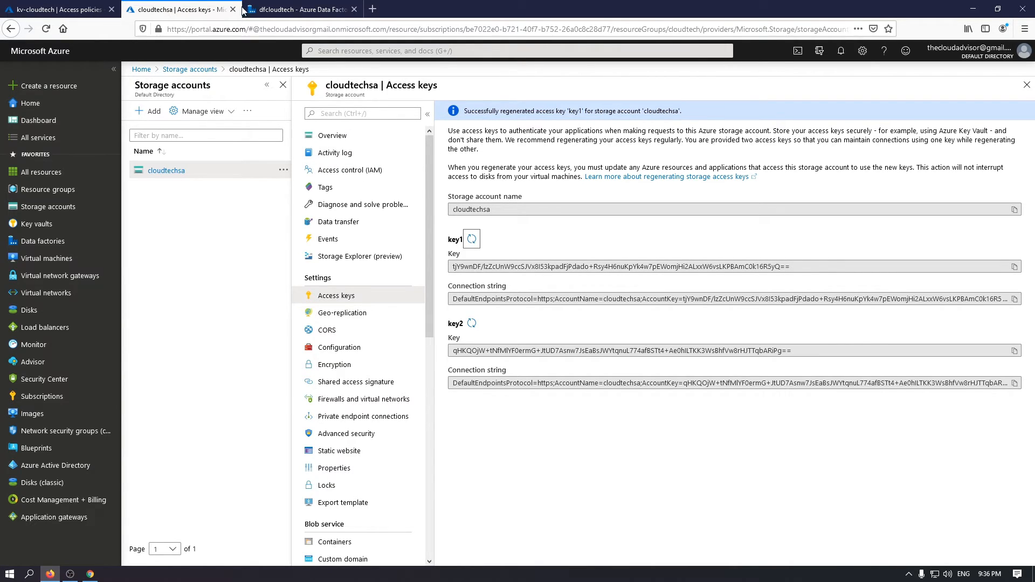
# - Open the AzureBlobStorage2 linked service in the data factory and test its connection against the regenerated key
pyautogui.click(299, 9)
pyautogui.click(254, 202)
pyautogui.click(943, 552)
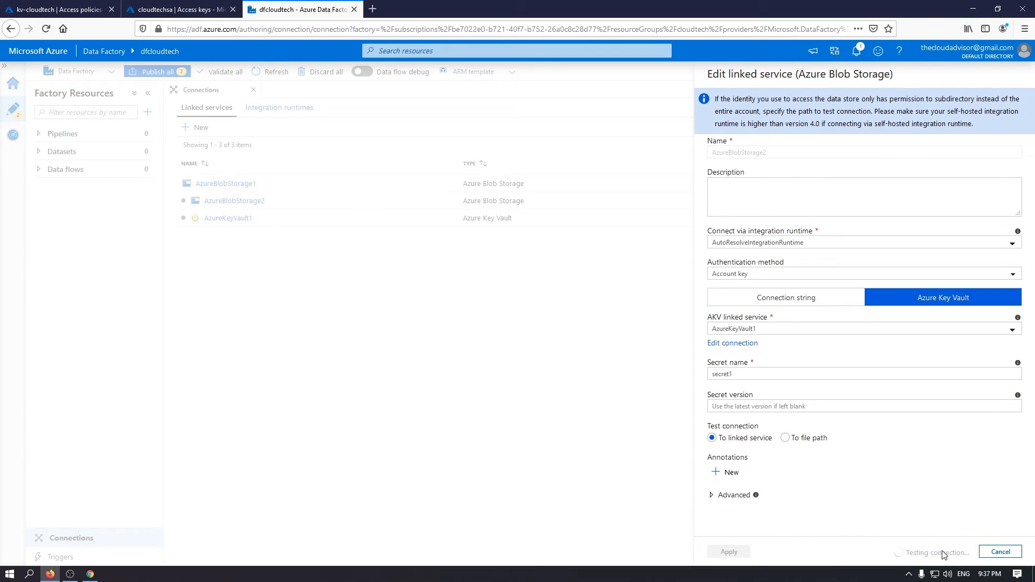
# - Open secret1 in the kv-cloudtech key vault and start a new version of it
pyautogui.click(81, 9)
pyautogui.click(180, 278)
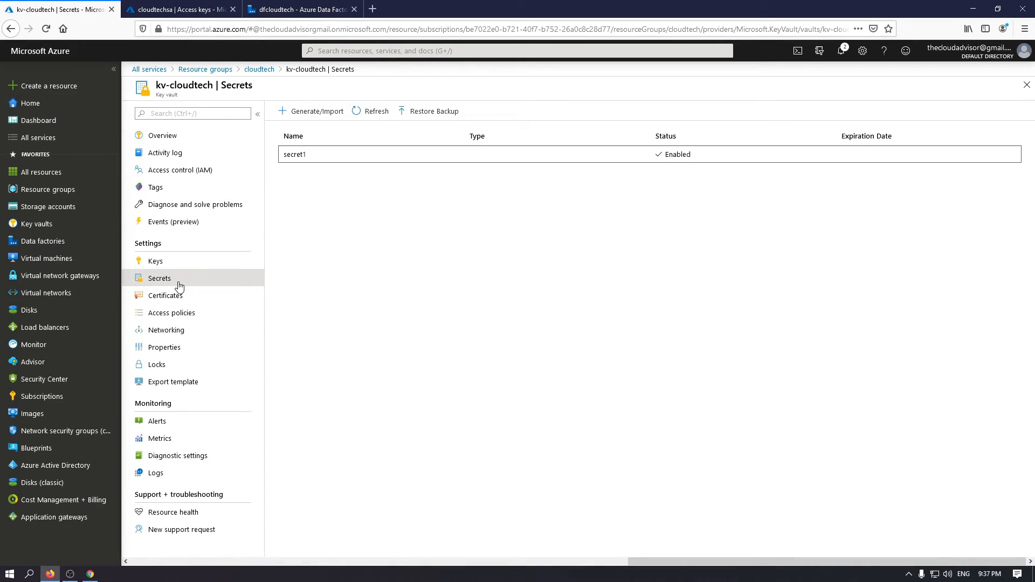
pyautogui.click(300, 162)
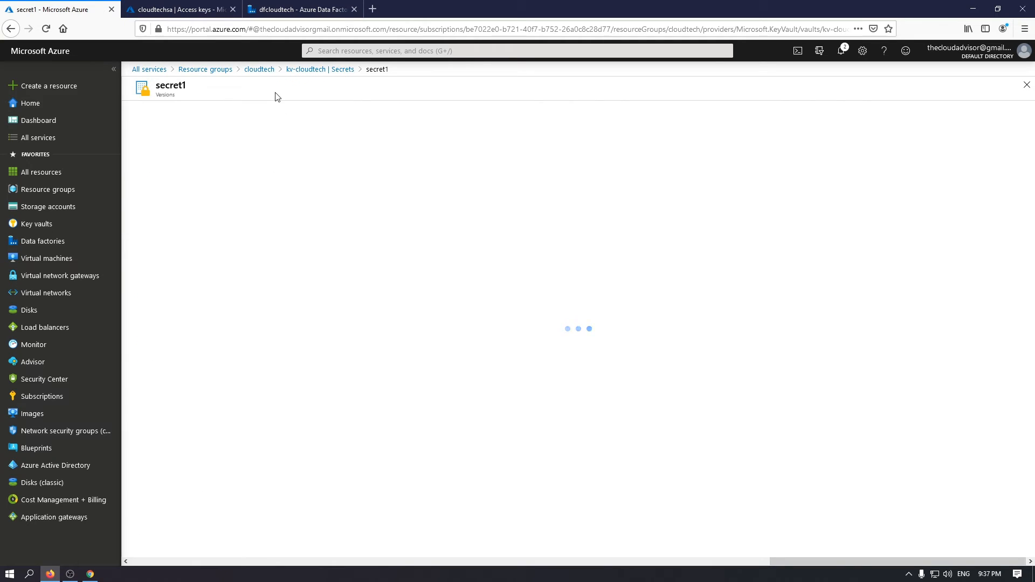
pyautogui.click(162, 111)
pyautogui.click(190, 142)
pyautogui.click(190, 146)
# - Copy cloudtechsa's key1 connection string, paste it as the value of secret1's new version, and create the version
pyautogui.click(183, 16)
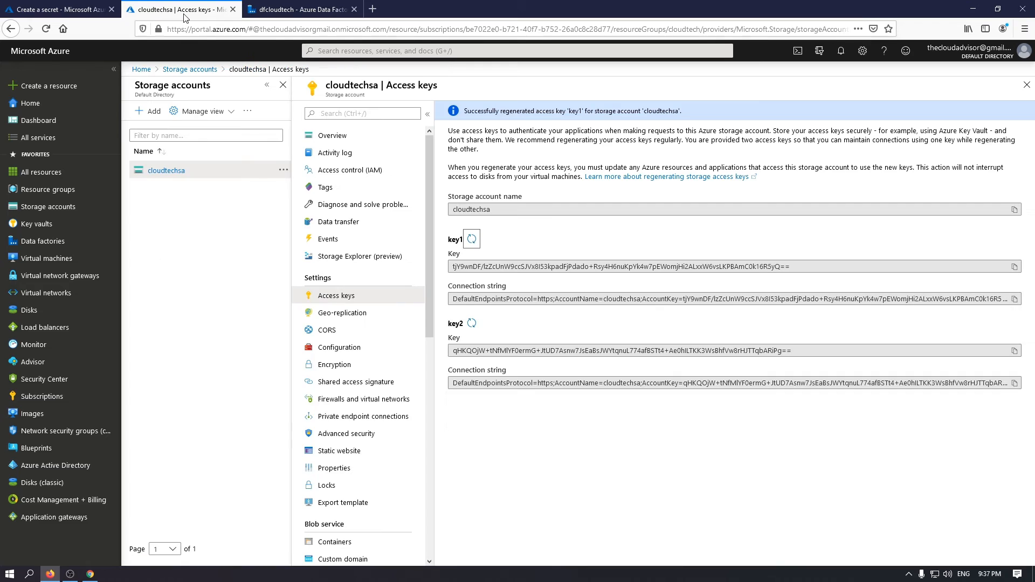
pyautogui.click(1014, 298)
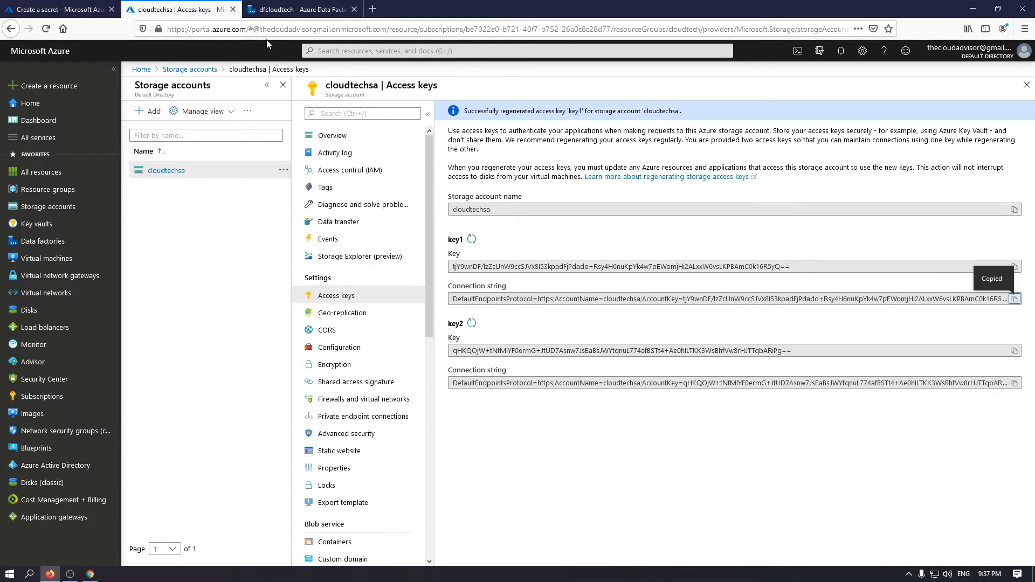
pyautogui.click(75, 11)
pyautogui.click(221, 236)
pyautogui.click(213, 203)
pyautogui.hotkey('ctrl', 'v')
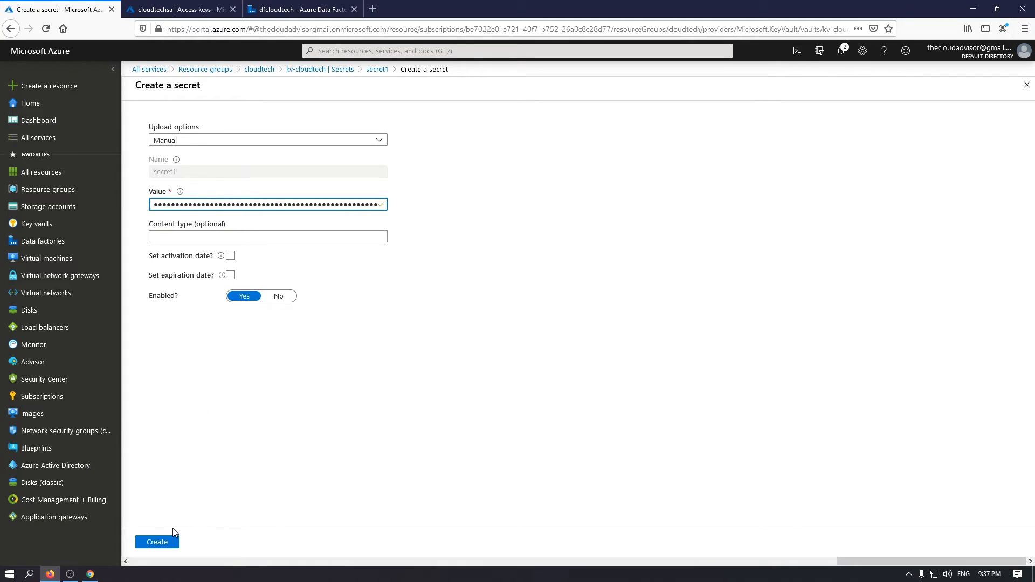
pyautogui.click(172, 542)
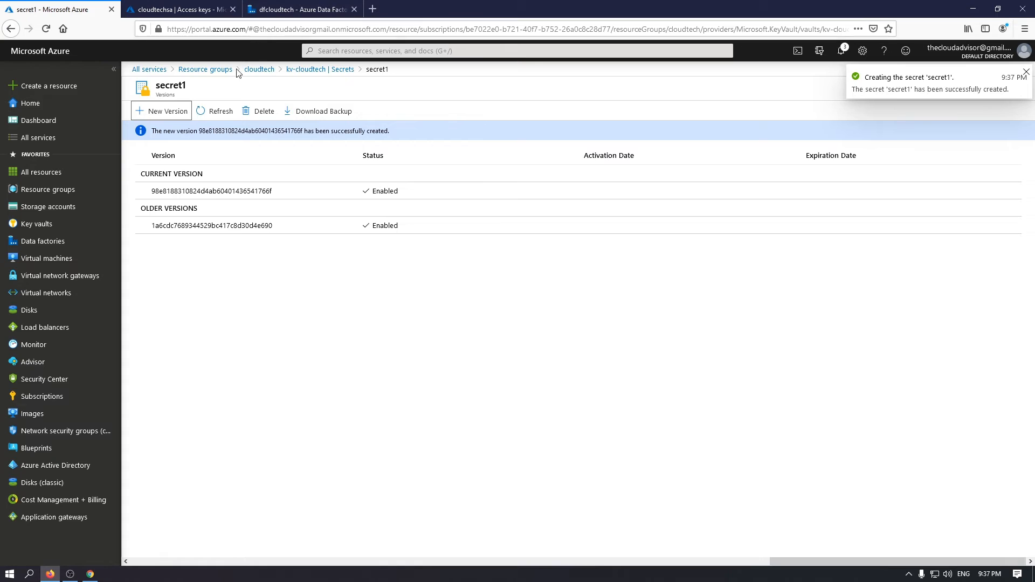
# - Return to the AzureBlobStorage2 linked service and retest its connection with the updated secret
pyautogui.click(286, 12)
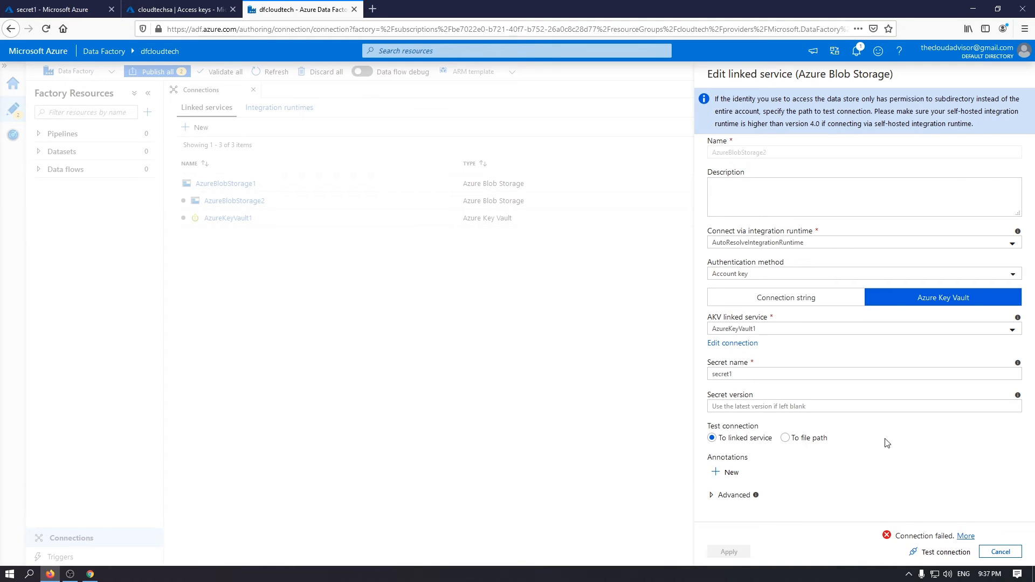
pyautogui.click(953, 553)
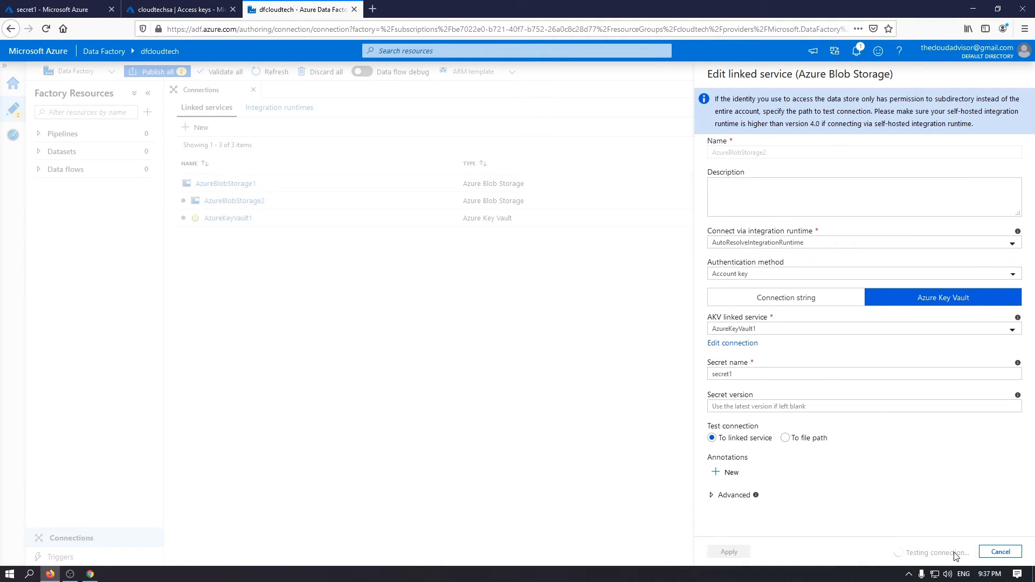